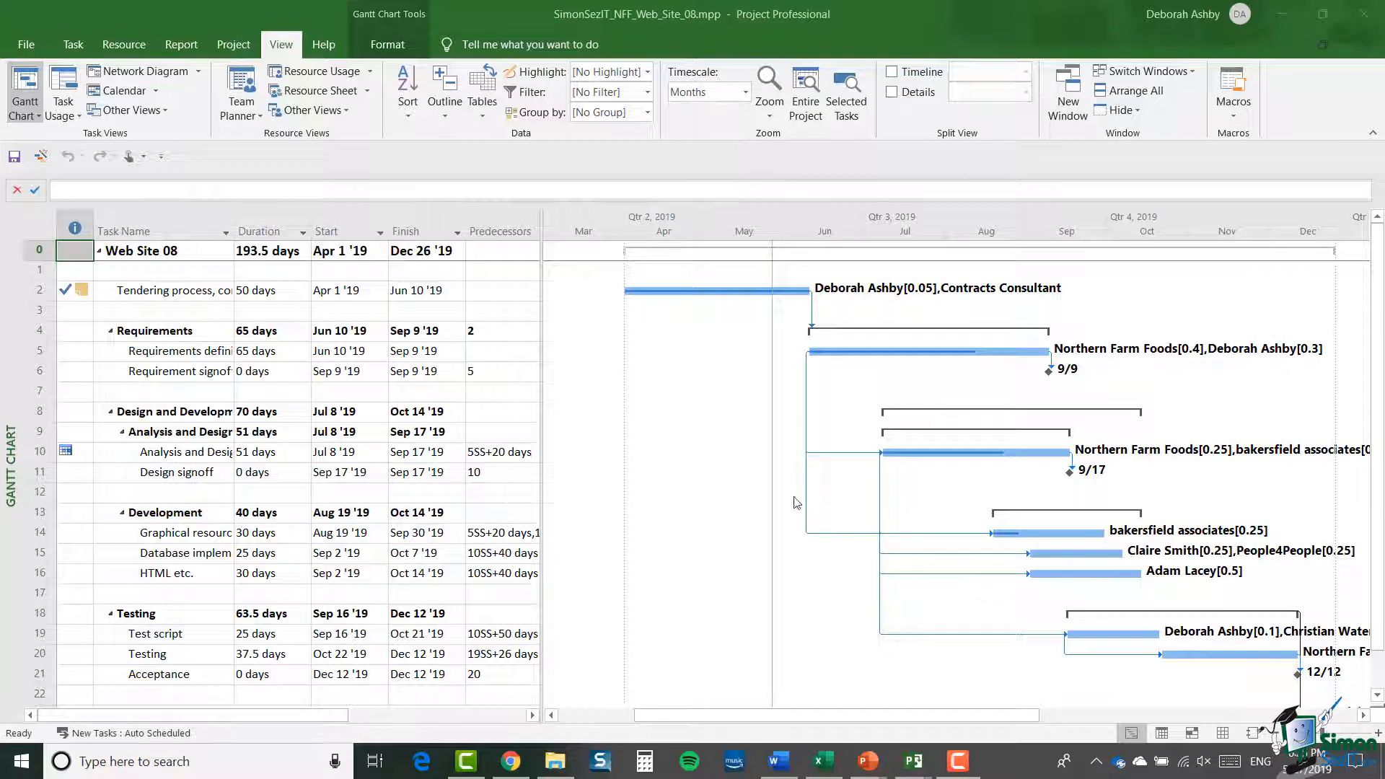
# Create a copy of the built-in Gantt Chart view named "DA Gantt Chart" with the Entry table and All Tasks filter.
pyautogui.click(166, 112)
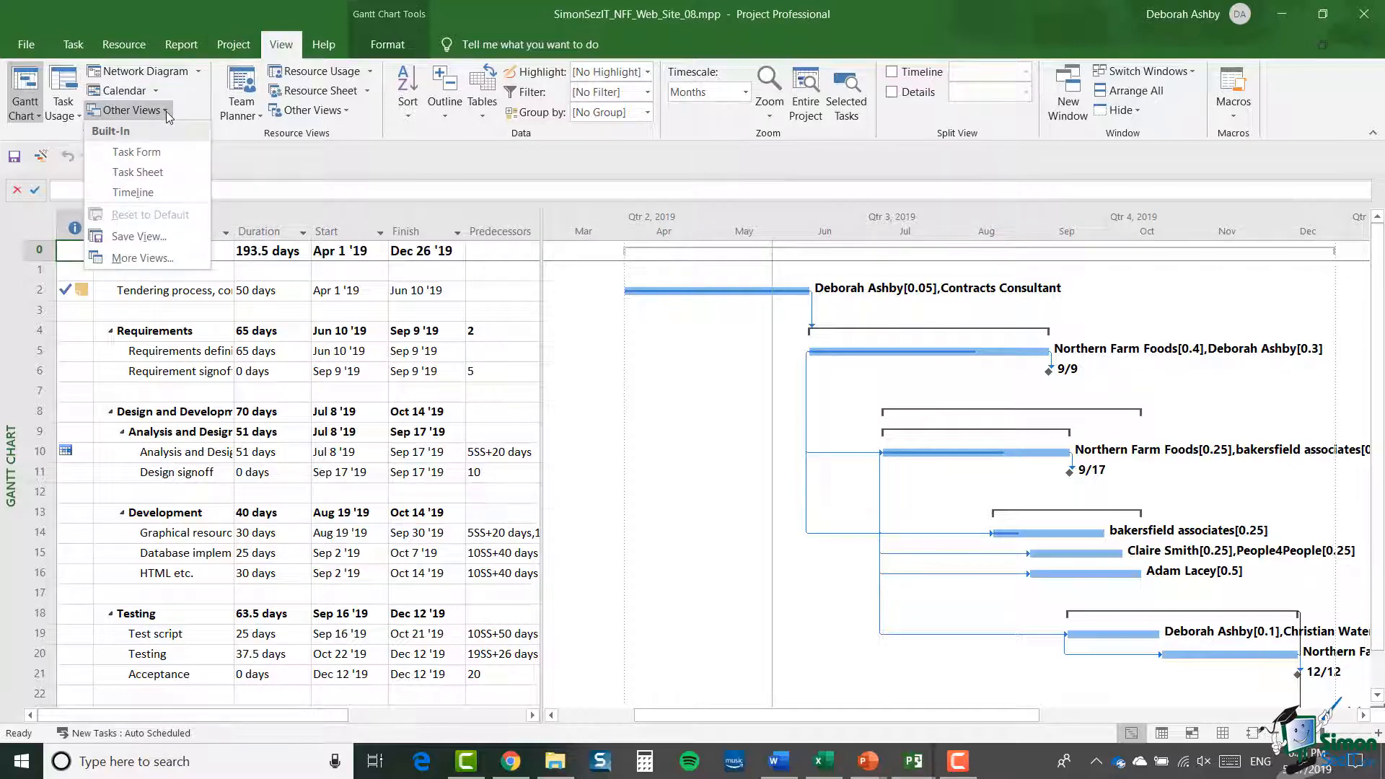
pyautogui.click(137, 258)
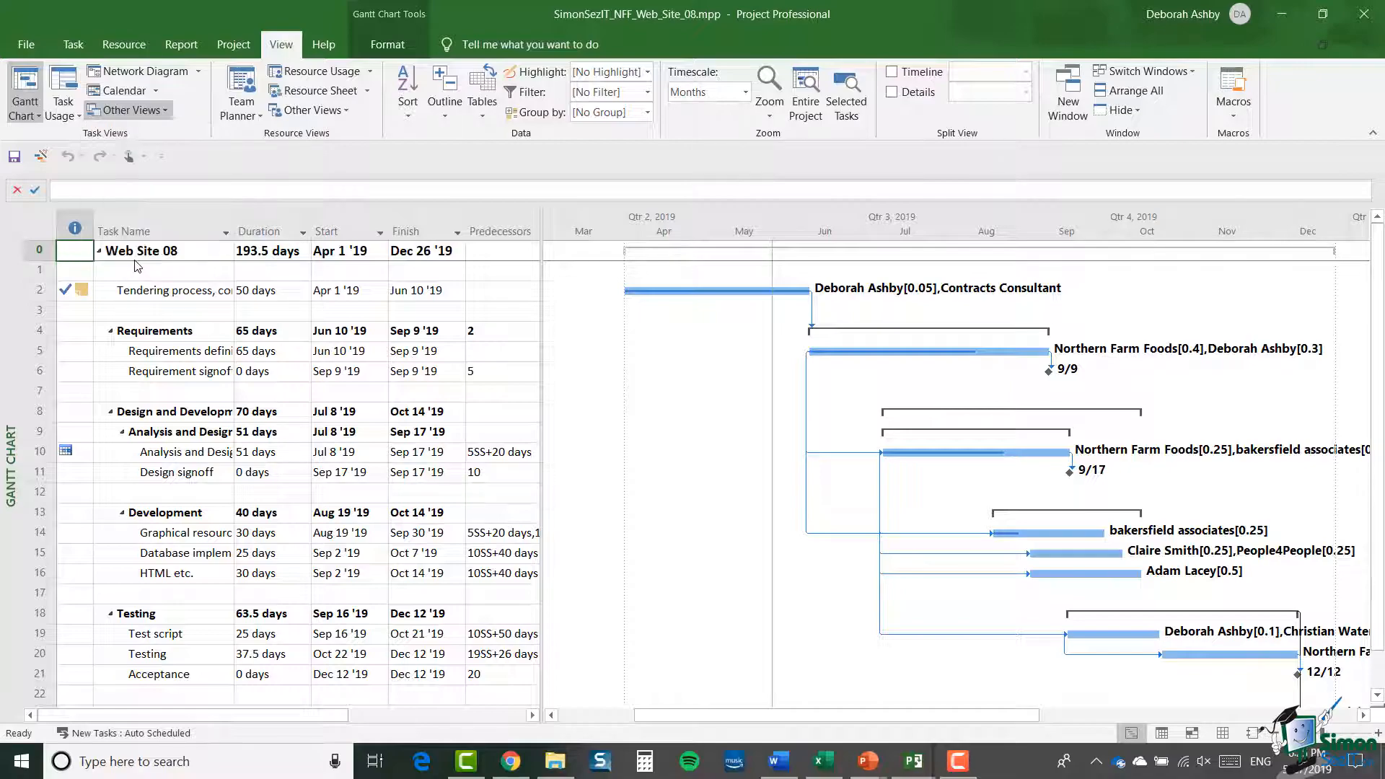
pyautogui.moveTo(309, 86); pyautogui.dragTo(595, 171)
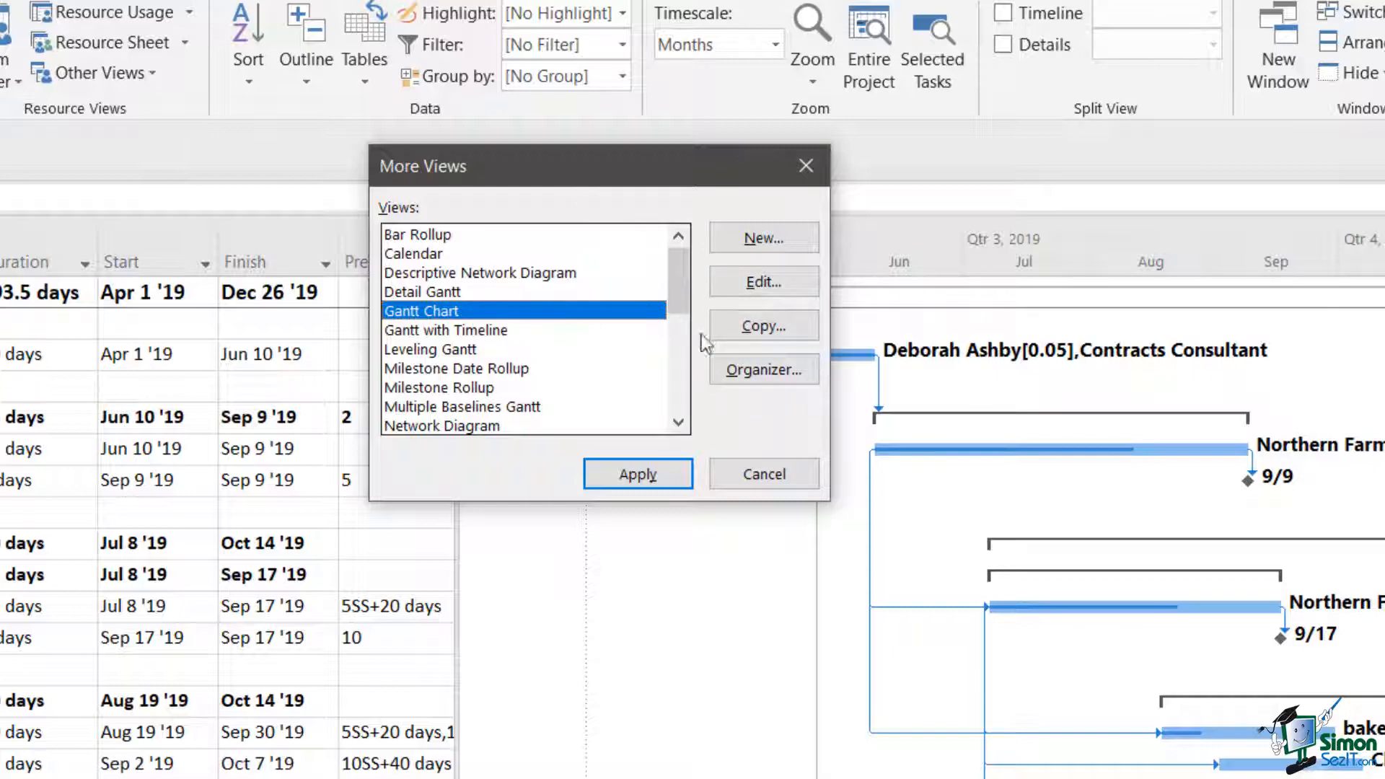
pyautogui.click(773, 332)
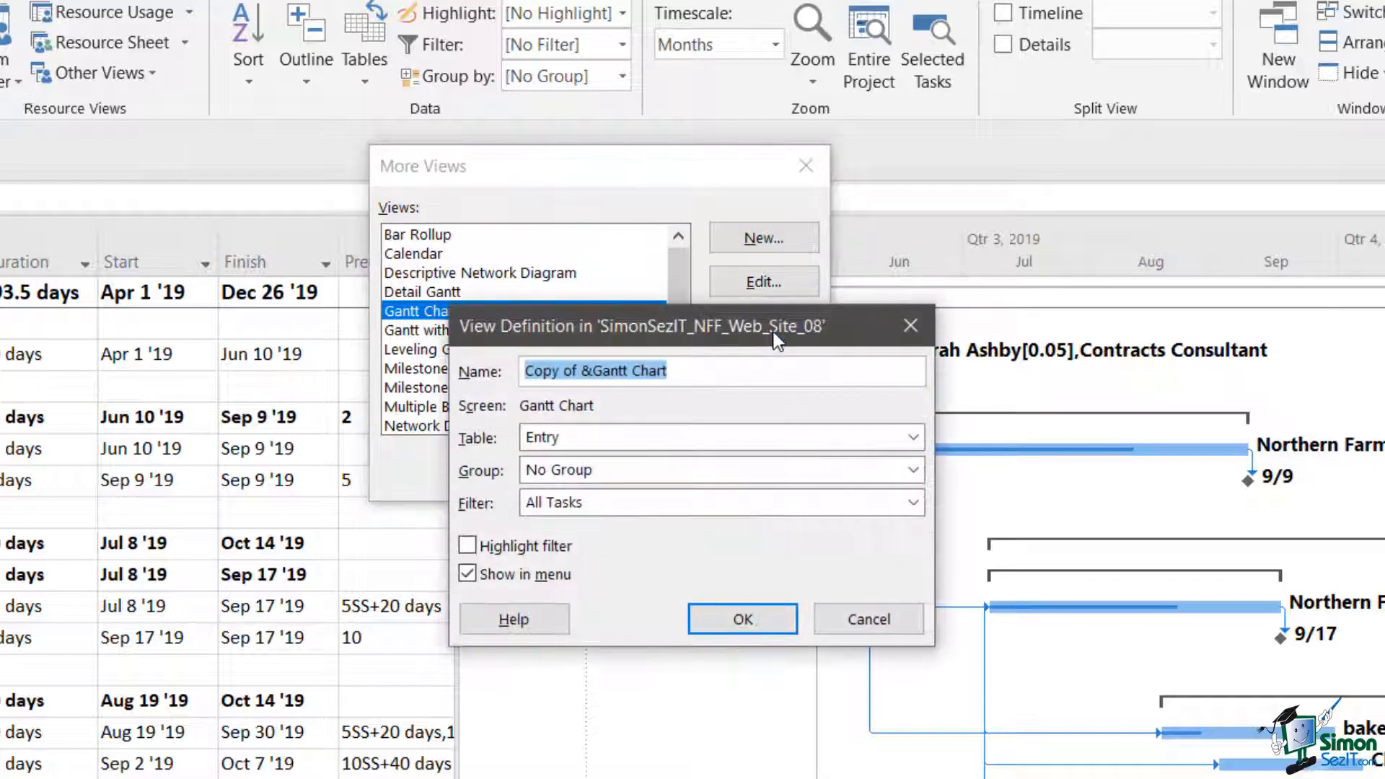
pyautogui.write('DA G')
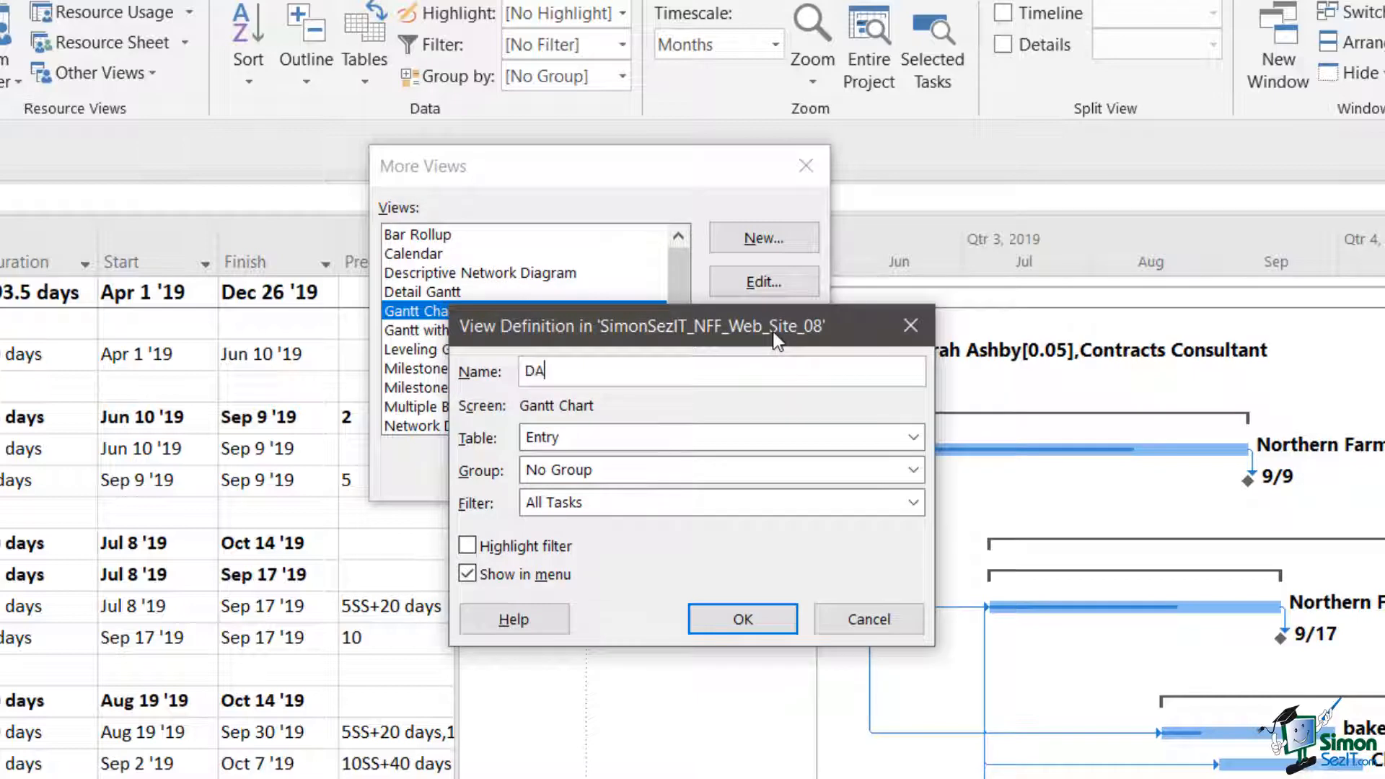
pyautogui.write('antt Chart')
pyautogui.hotkey('ctrl', 'a')
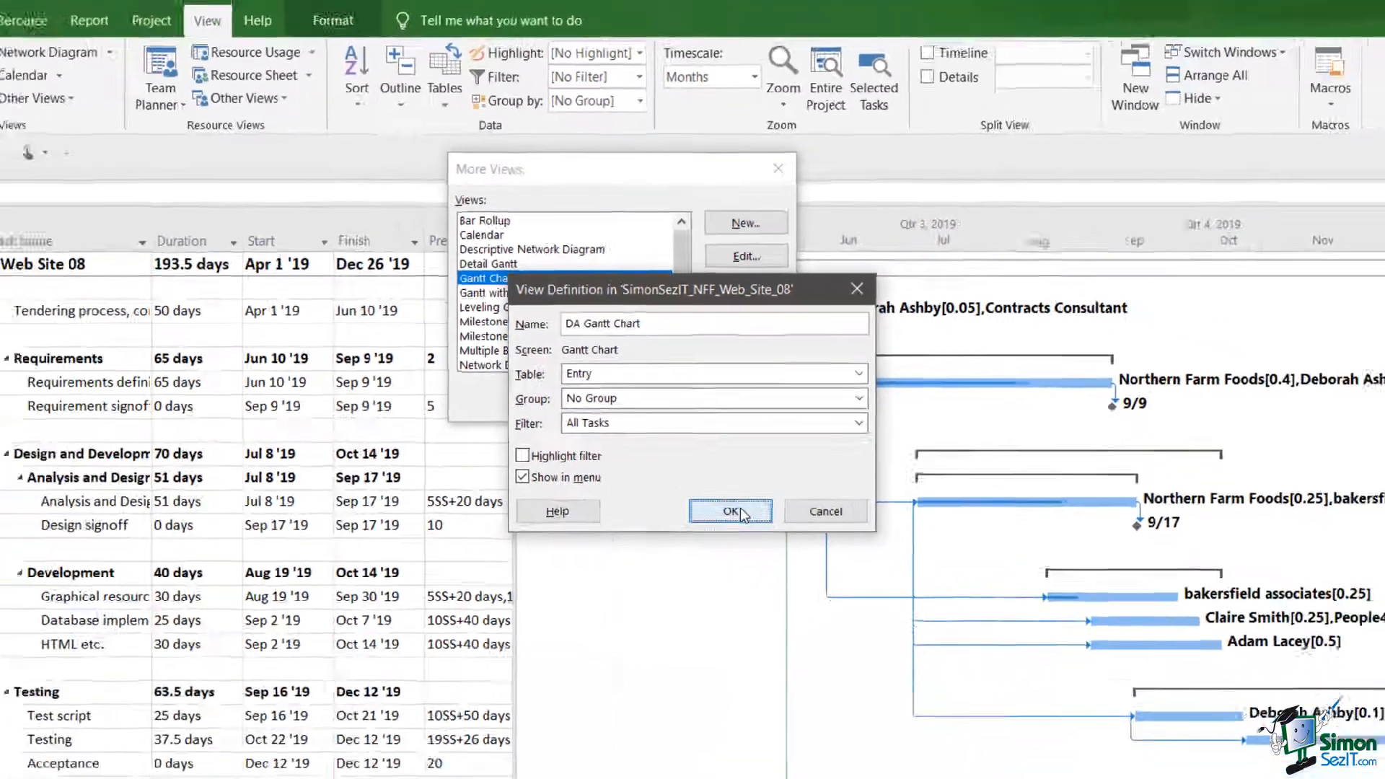
pyautogui.click(750, 617)
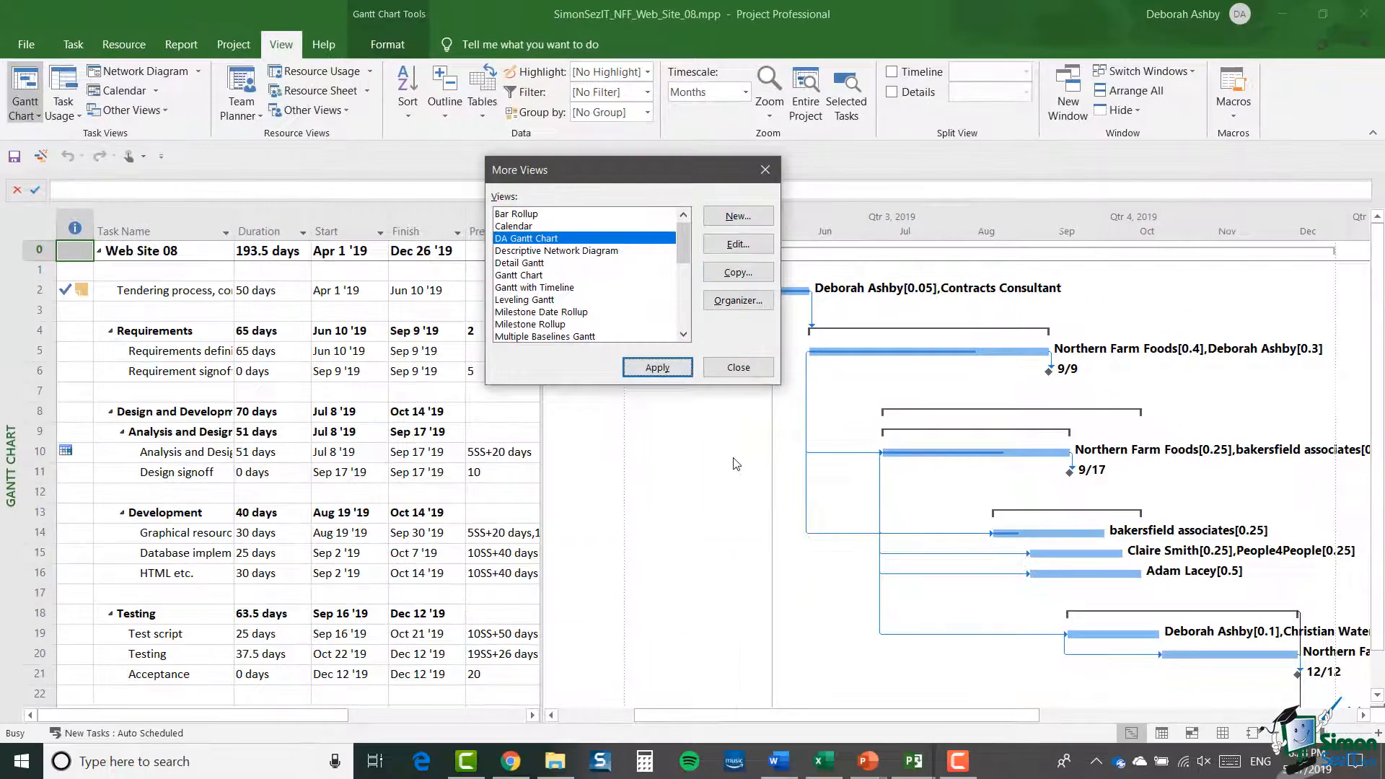
# Apply the DA Gantt Chart view and check its entry among the custom Gantt chart views.
pyautogui.click(677, 373)
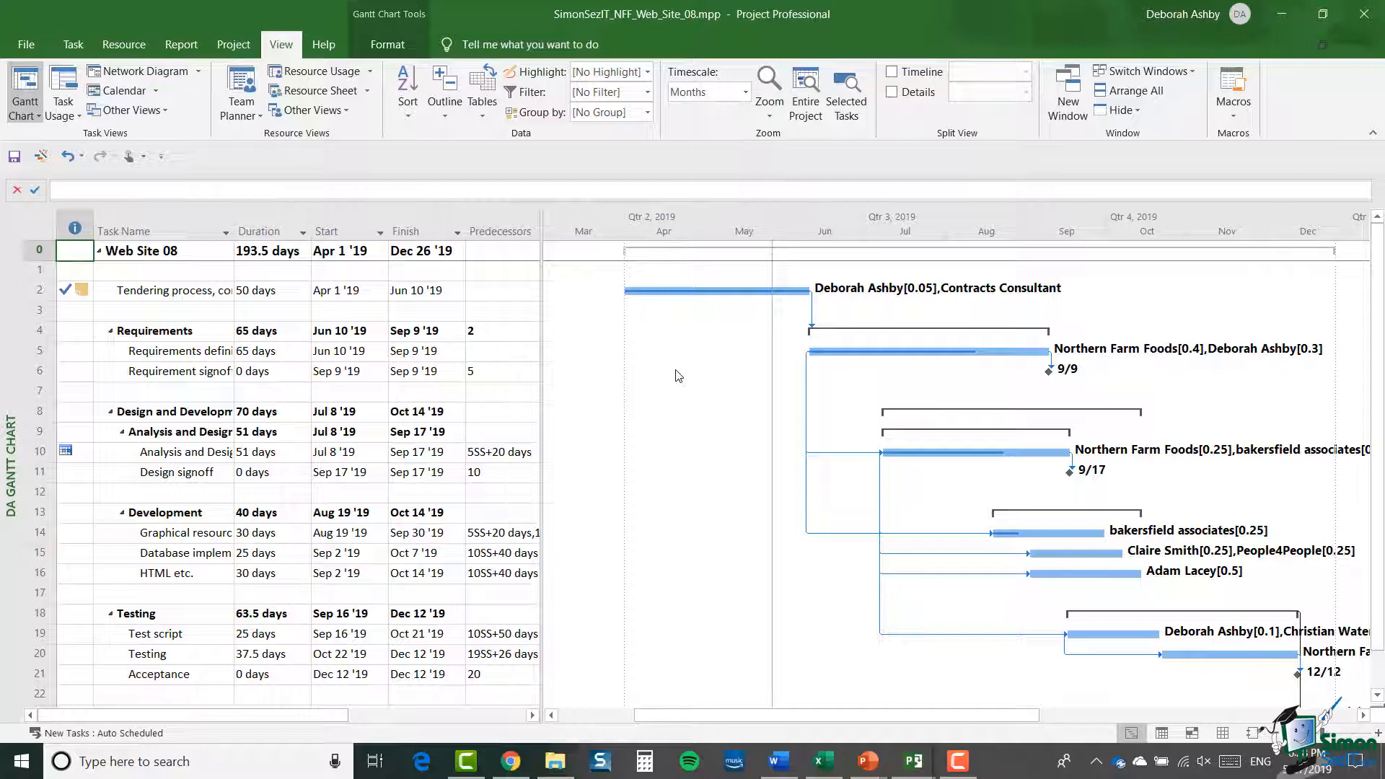
pyautogui.click(40, 115)
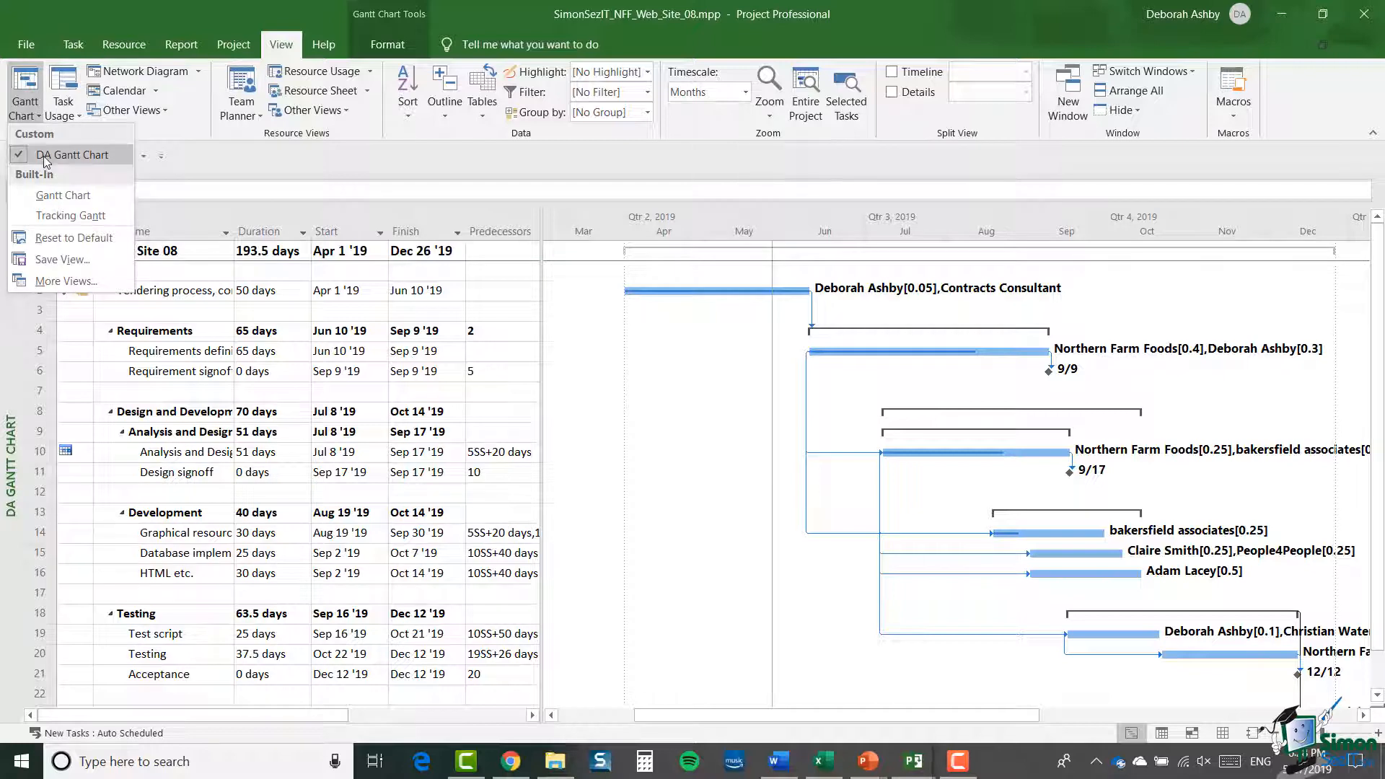
pyautogui.click(276, 177)
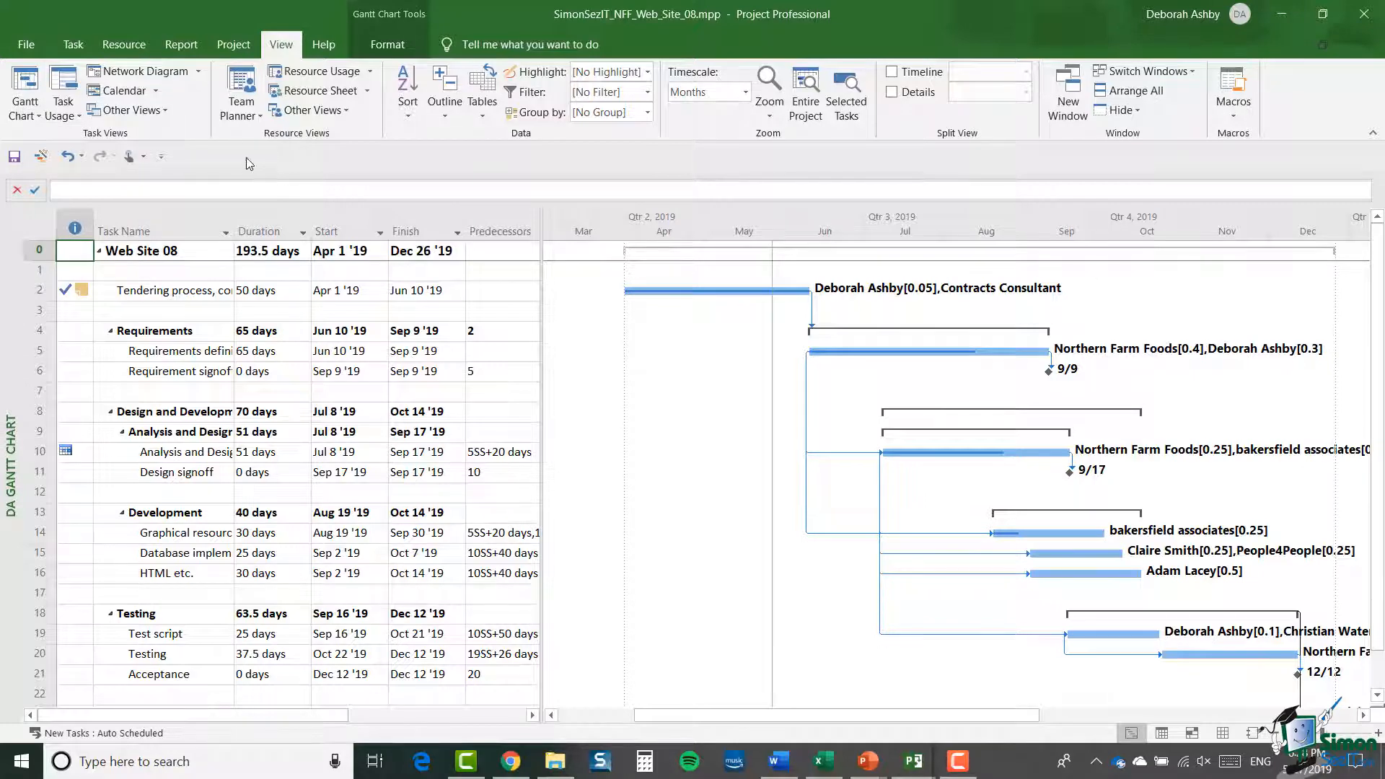
# Edit the DA Gantt Chart view to use the Cost table with Milestones as a highlight filter, and apply it.
pyautogui.click(163, 111)
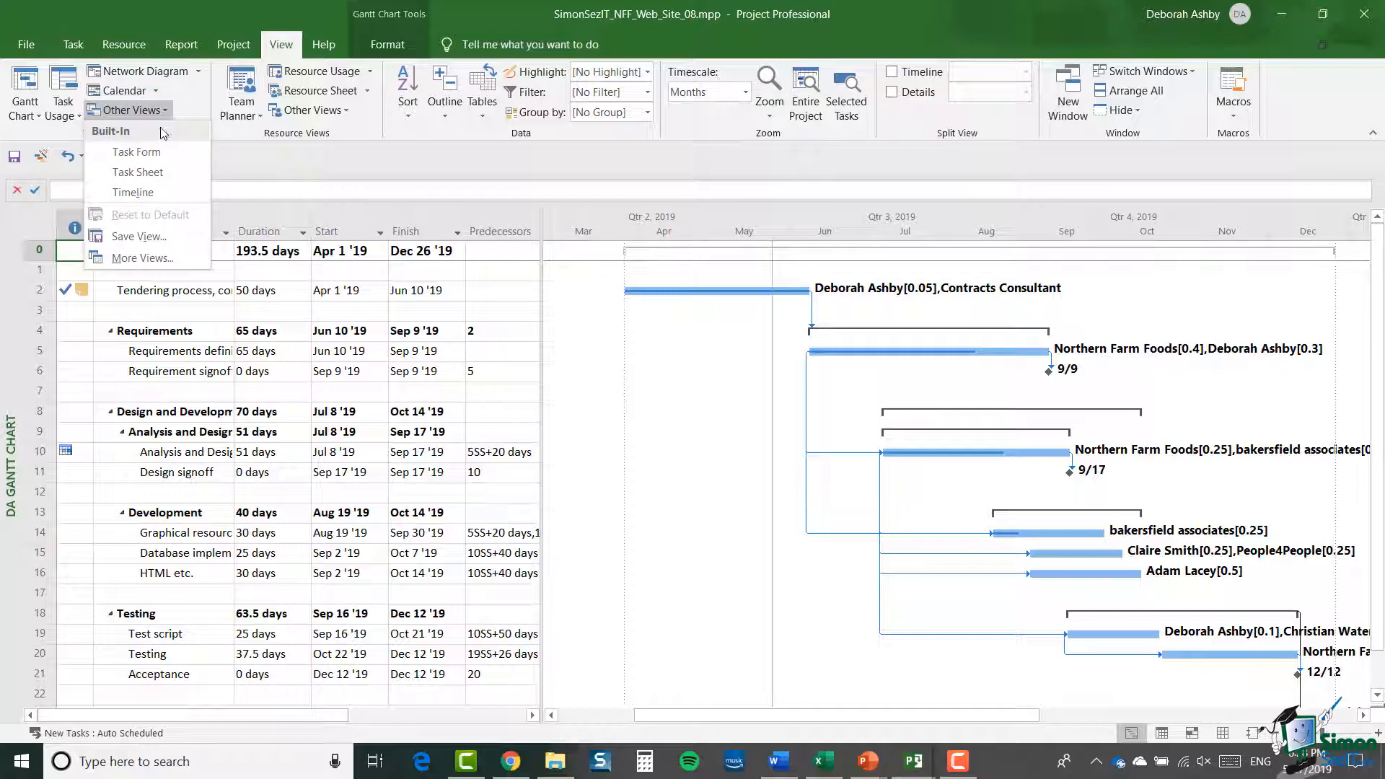
pyautogui.click(150, 259)
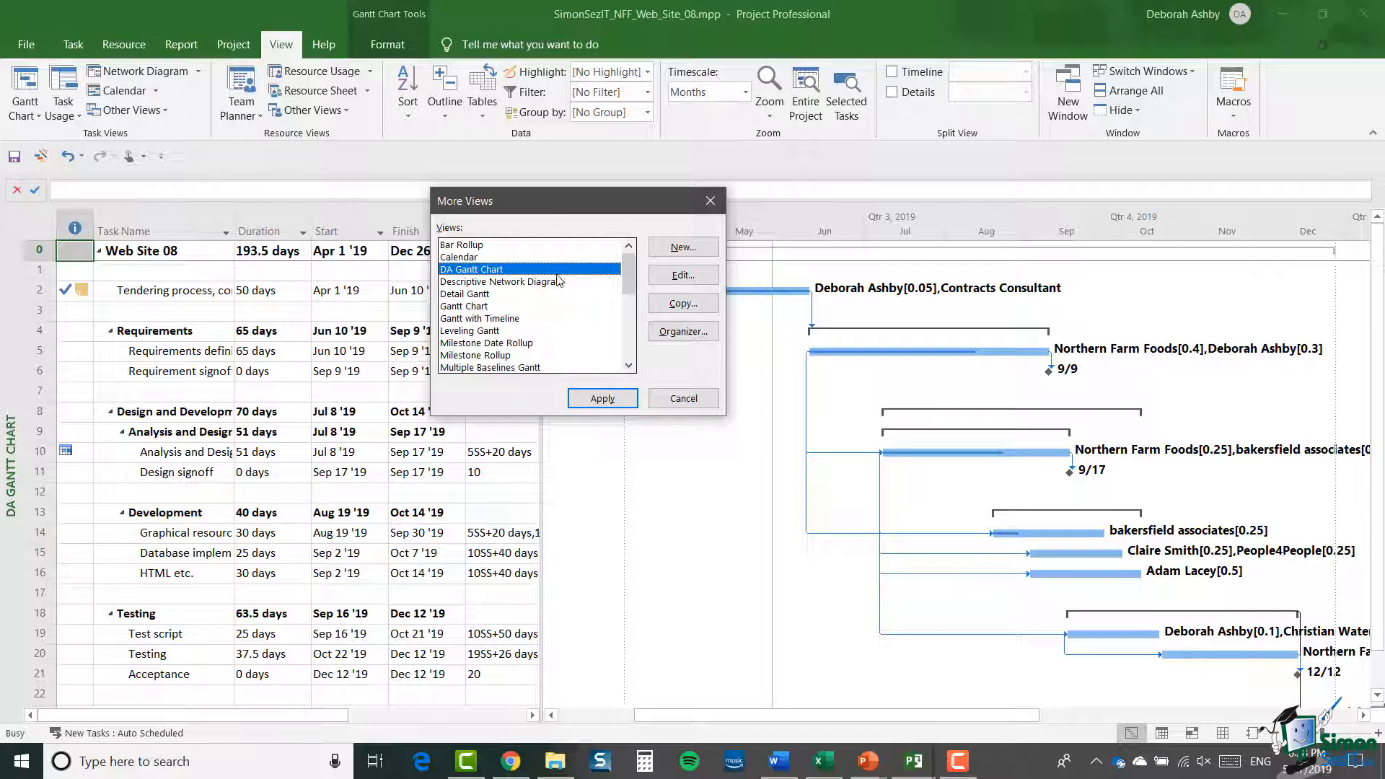
pyautogui.click(684, 276)
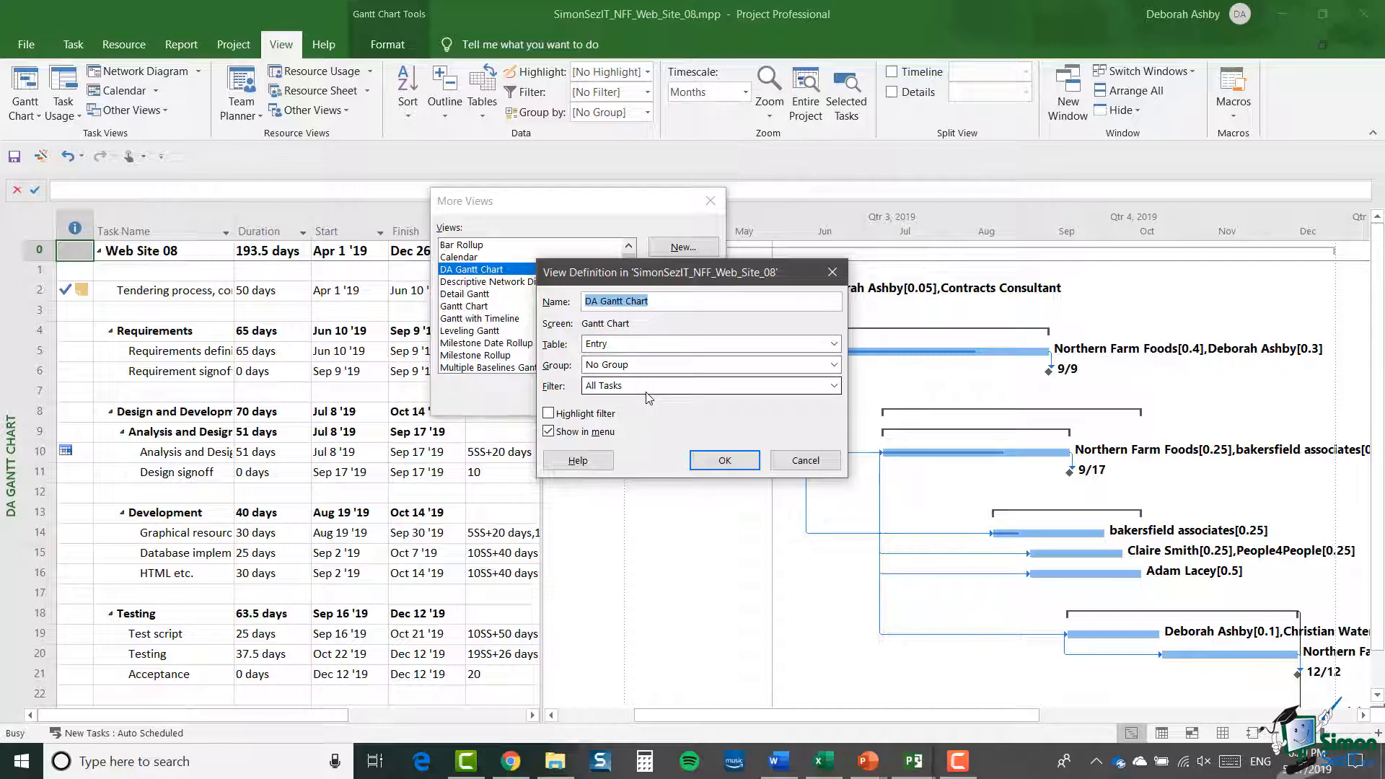
pyautogui.click(833, 344)
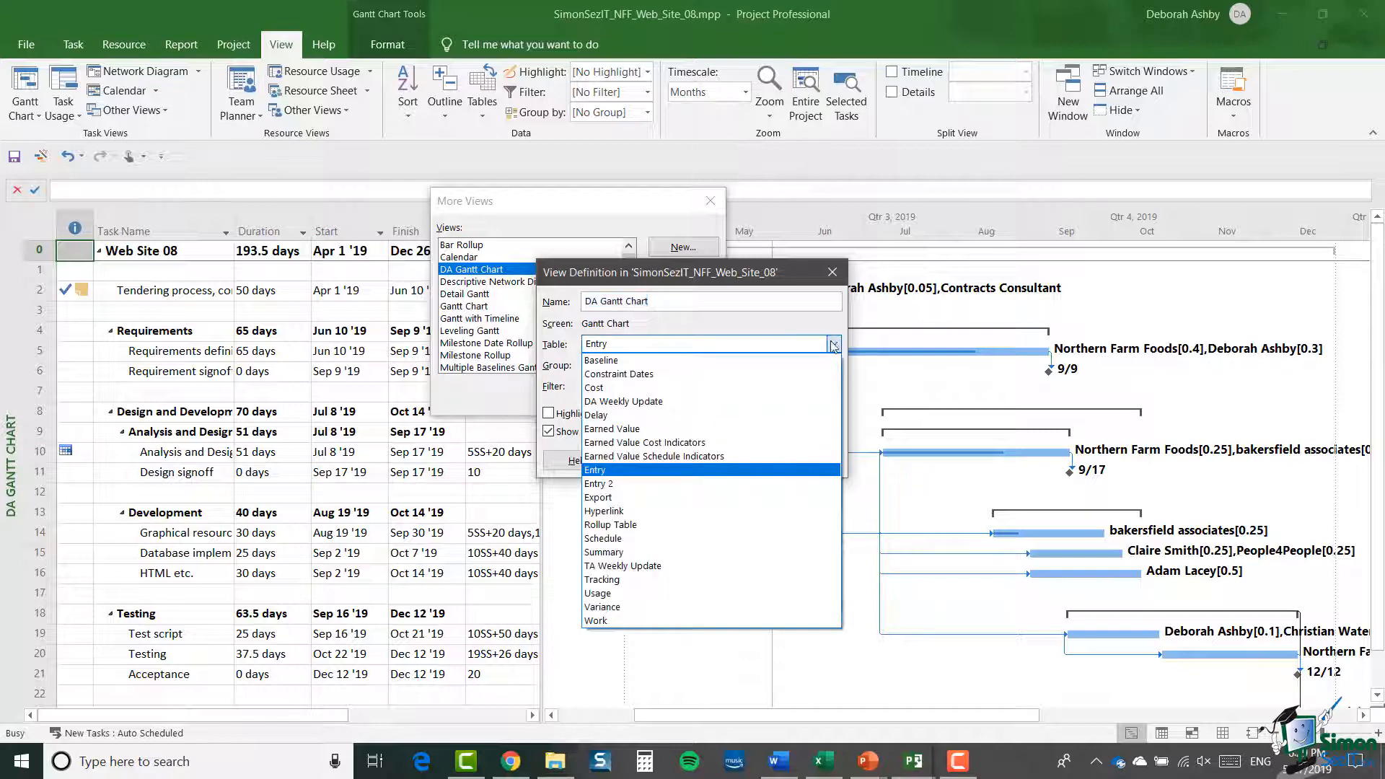
pyautogui.click(665, 388)
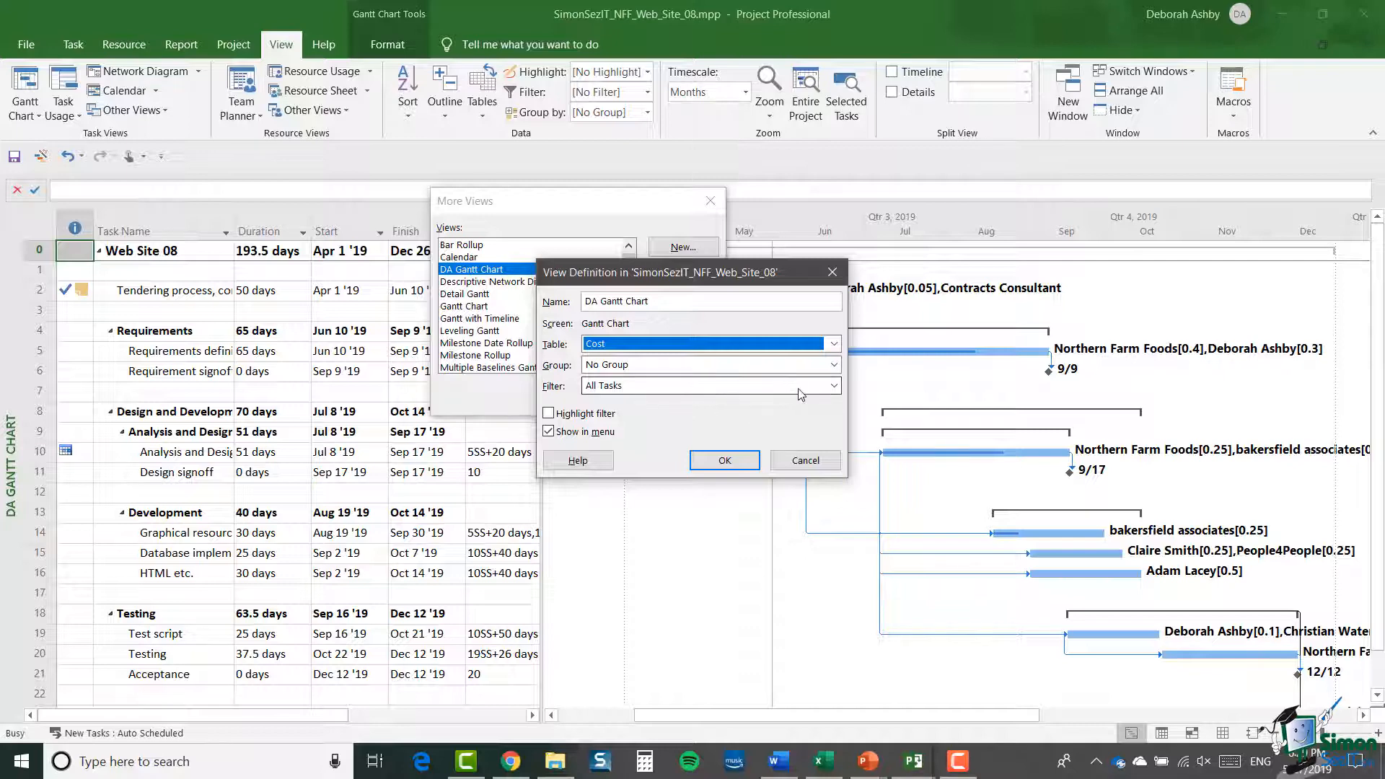
pyautogui.click(834, 387)
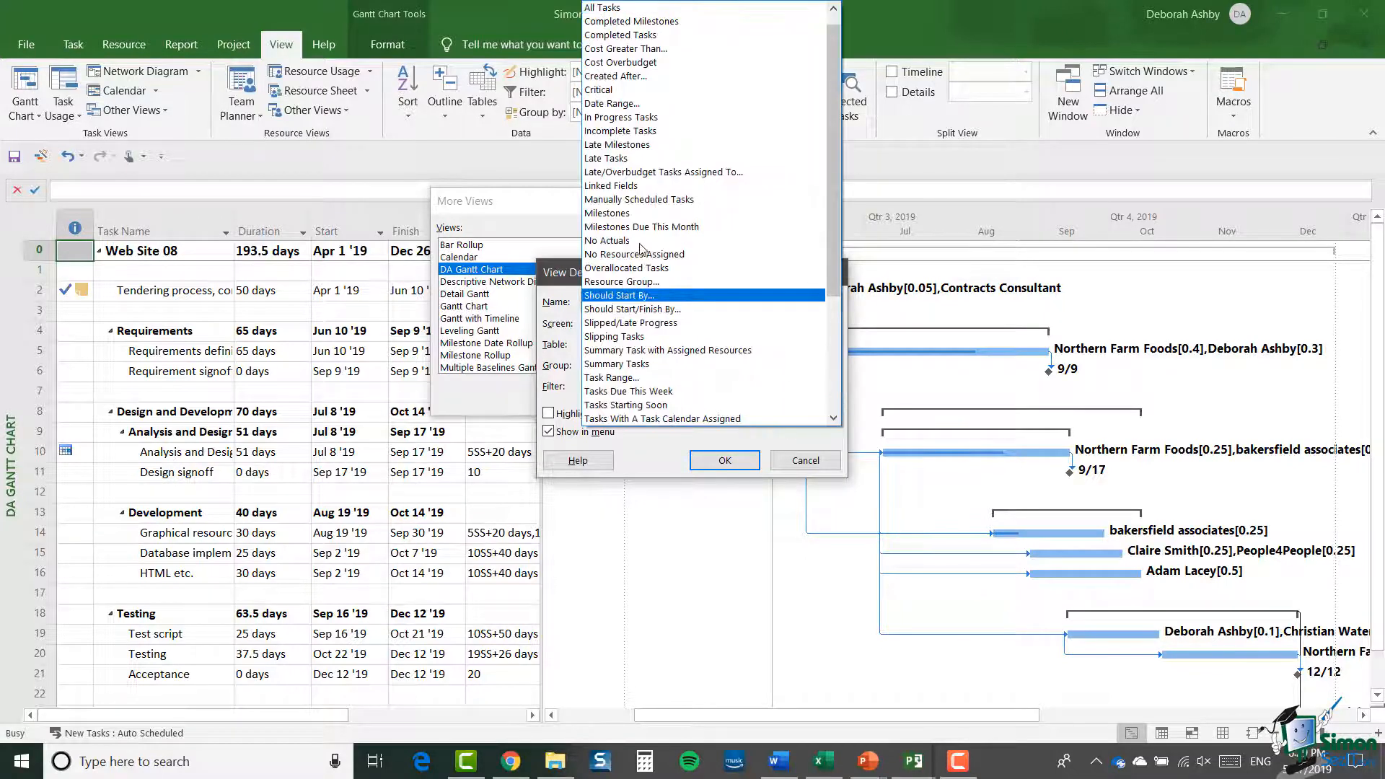
pyautogui.click(650, 213)
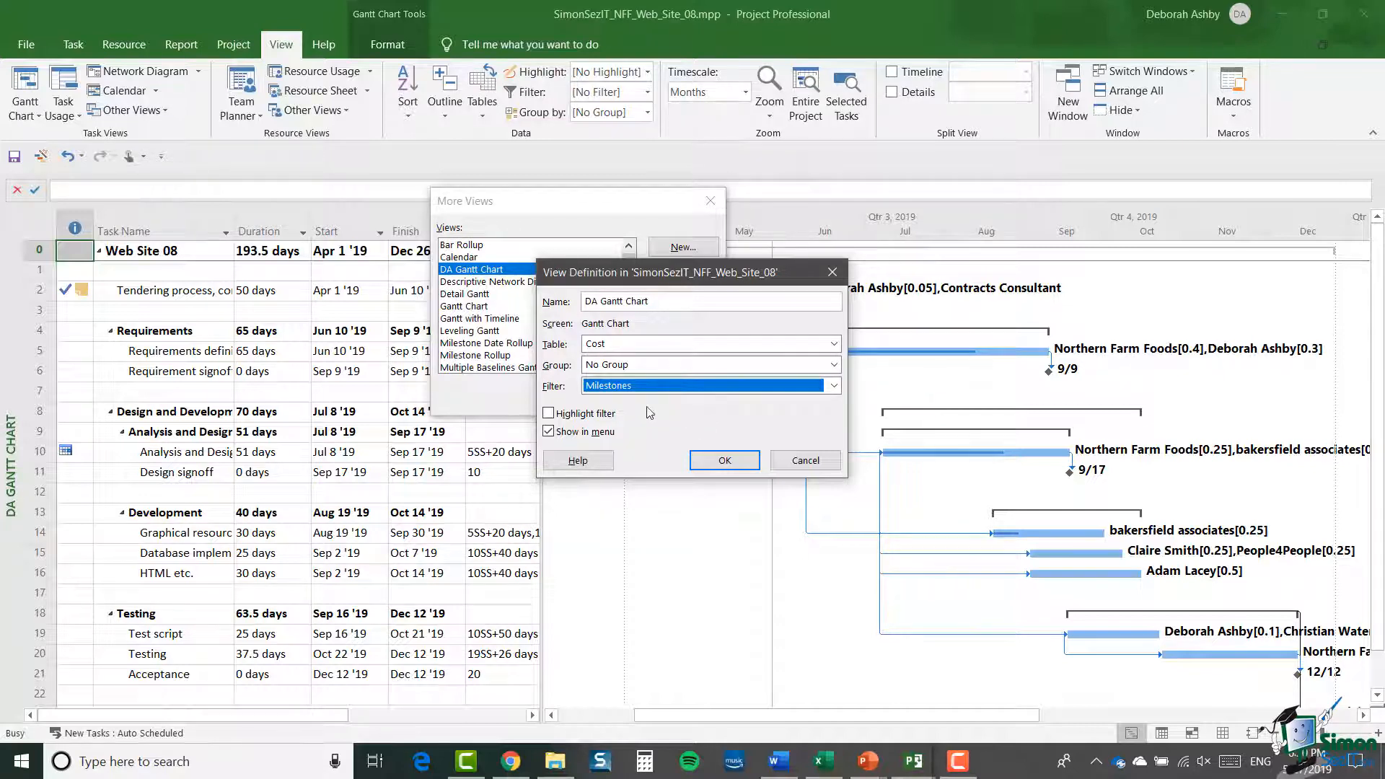
pyautogui.click(552, 415)
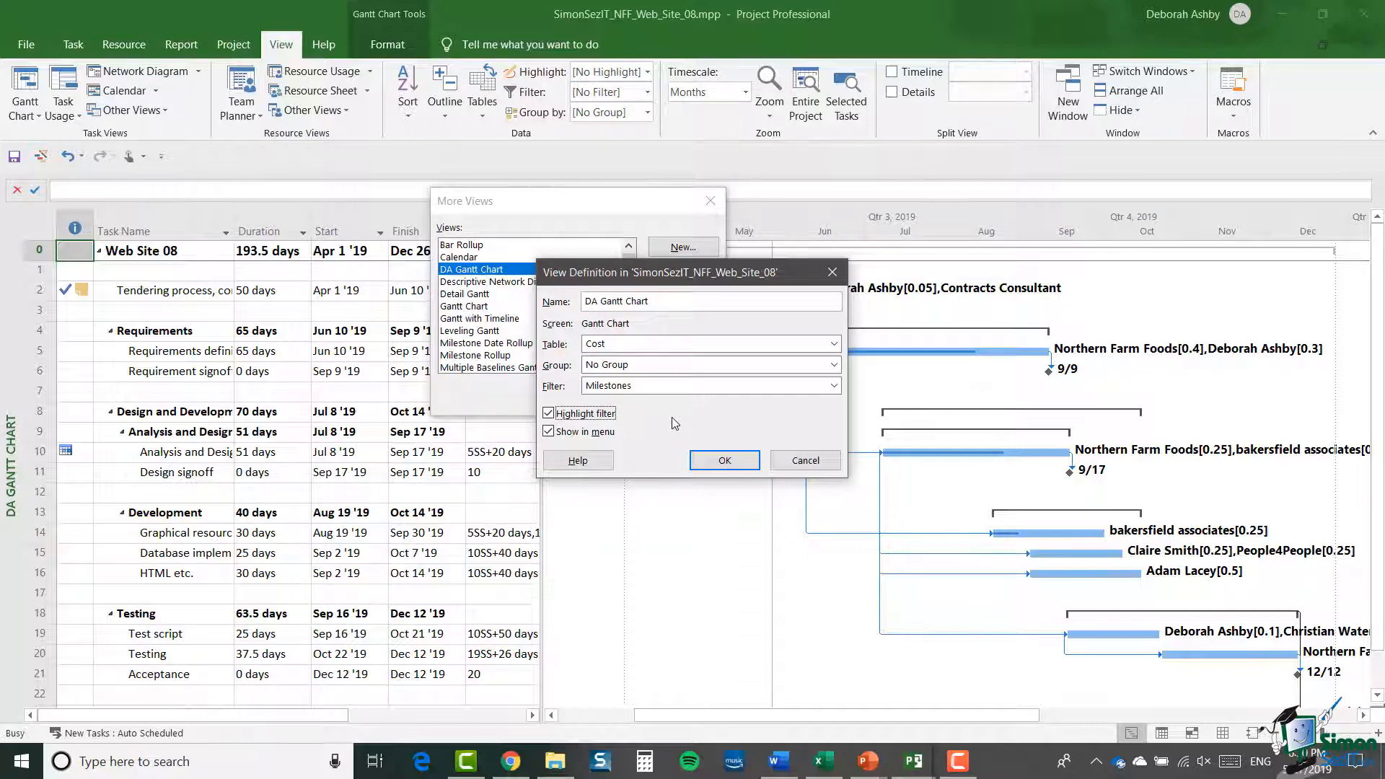
pyautogui.click(746, 465)
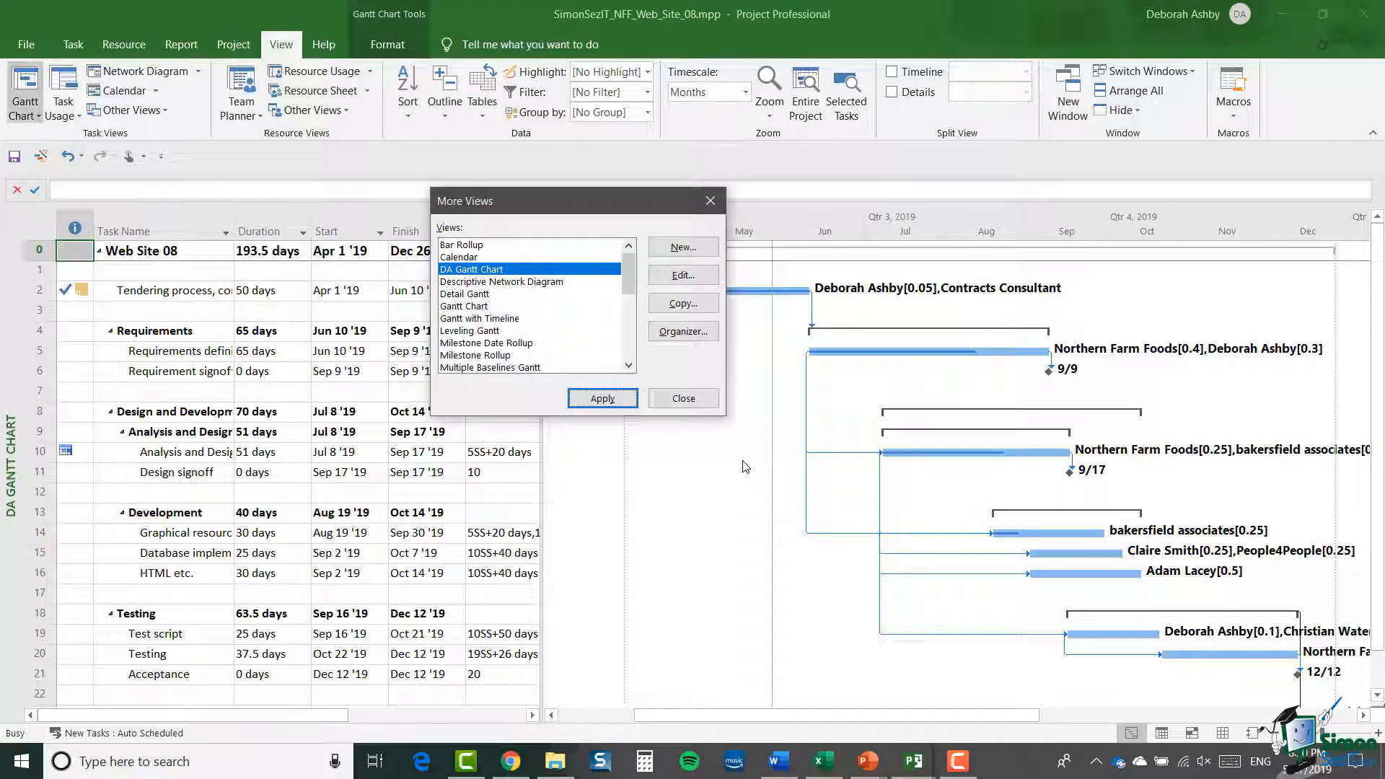
pyautogui.click(610, 399)
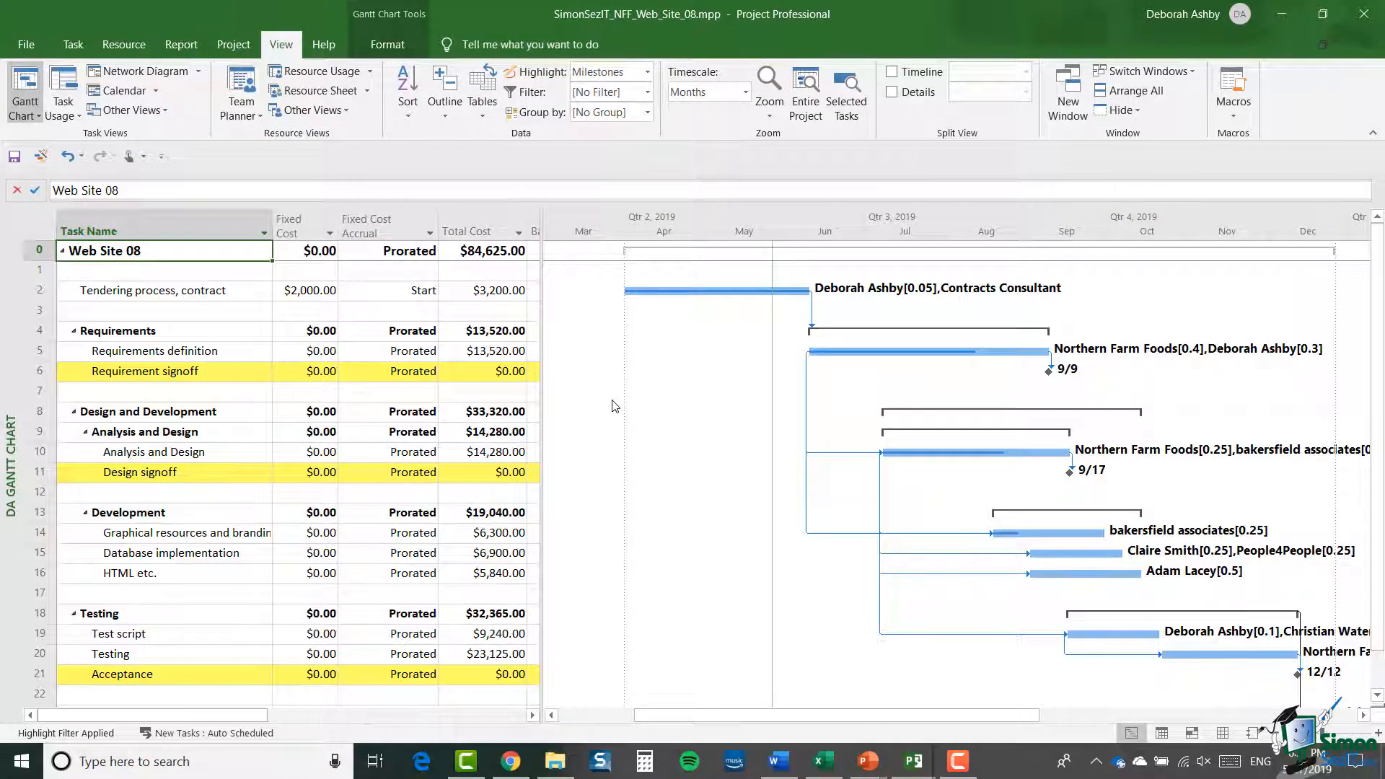
# Switch to the Resource Sheet and start a copy of the Resource Usage view named "DA Resource Us&age".
pyautogui.click(1224, 734)
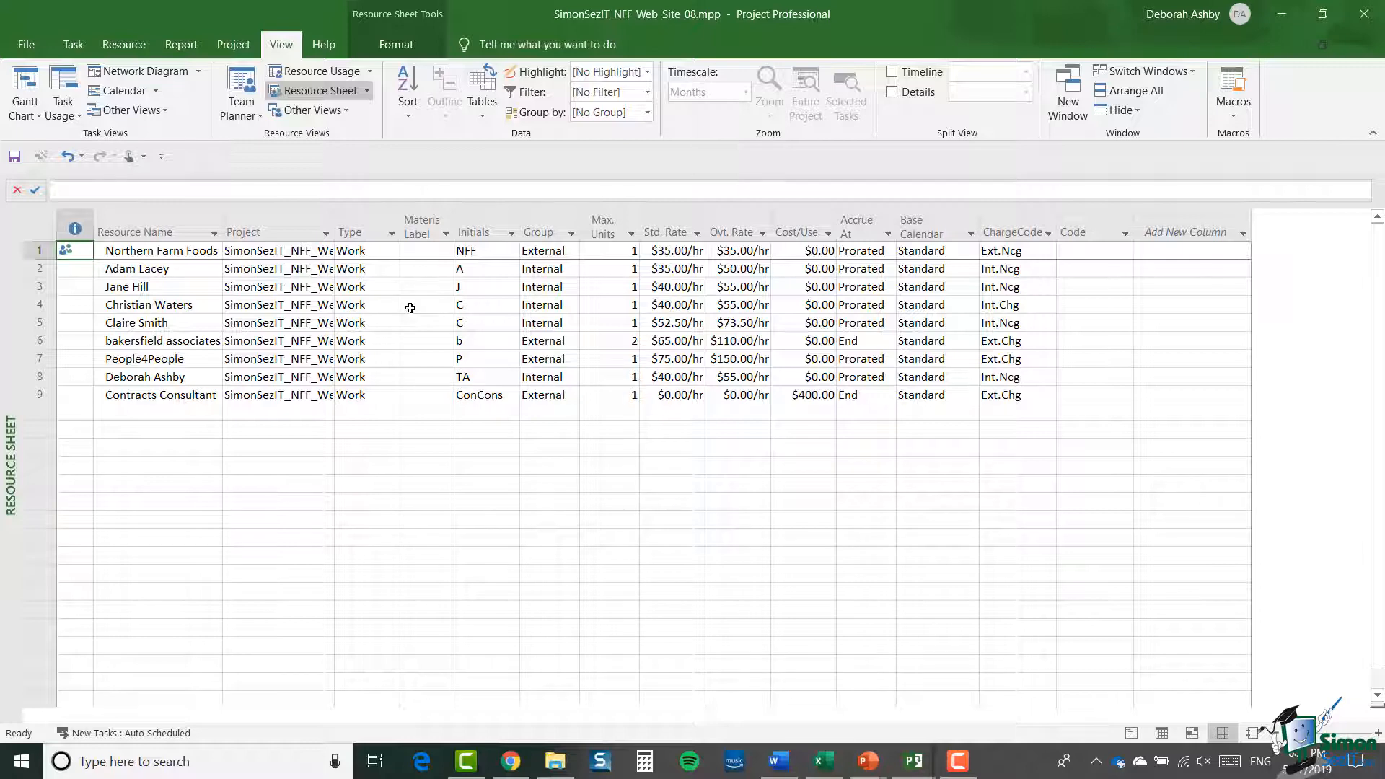
pyautogui.click(344, 111)
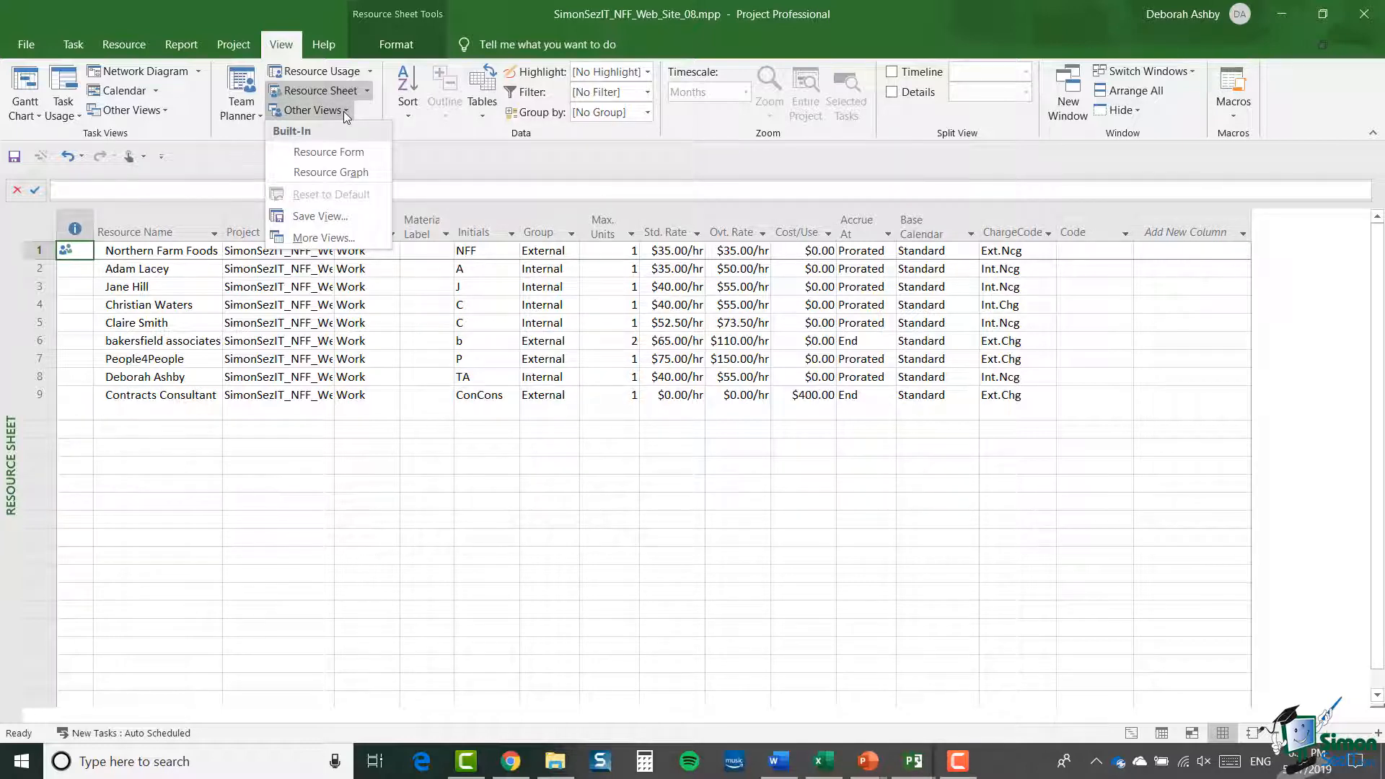
pyautogui.click(323, 237)
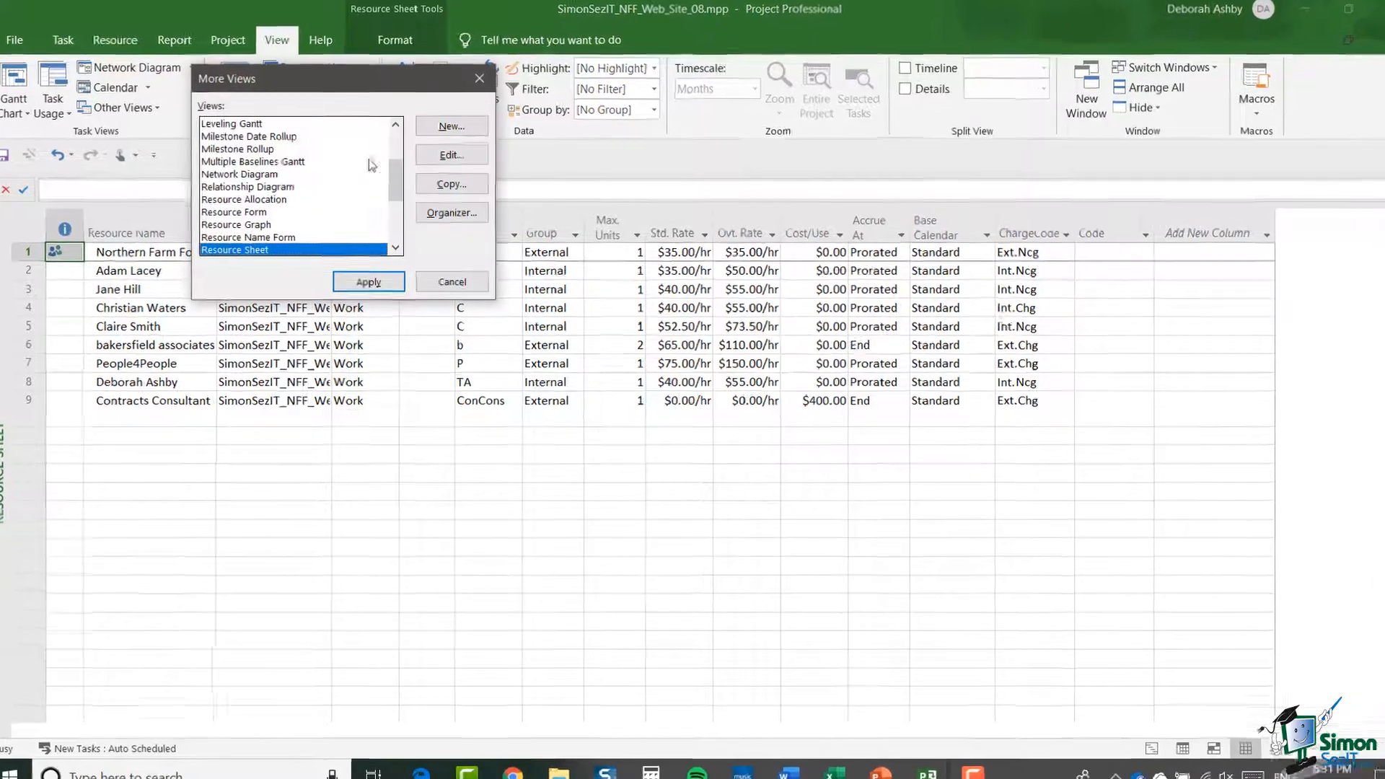
pyautogui.moveTo(355, 83); pyautogui.dragTo(589, 189)
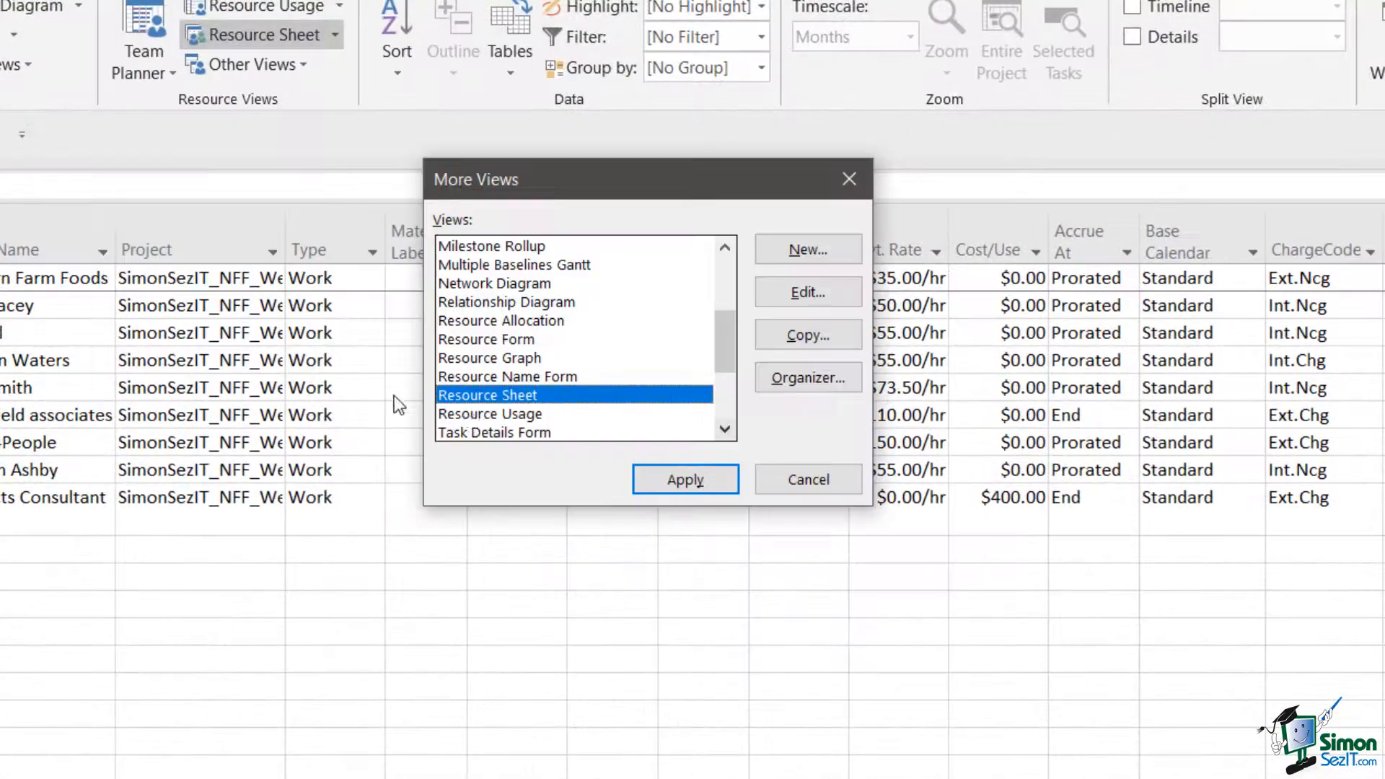
pyautogui.click(473, 414)
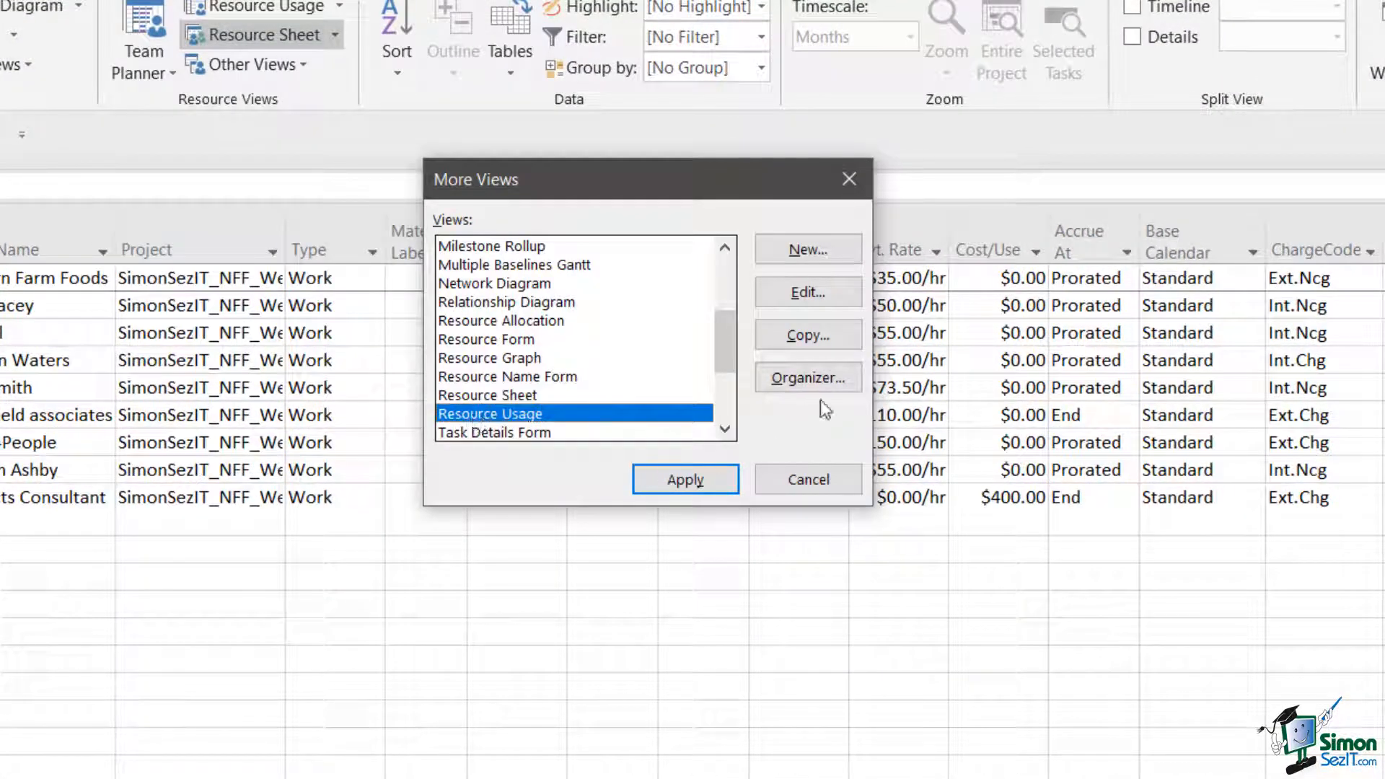
pyautogui.click(799, 339)
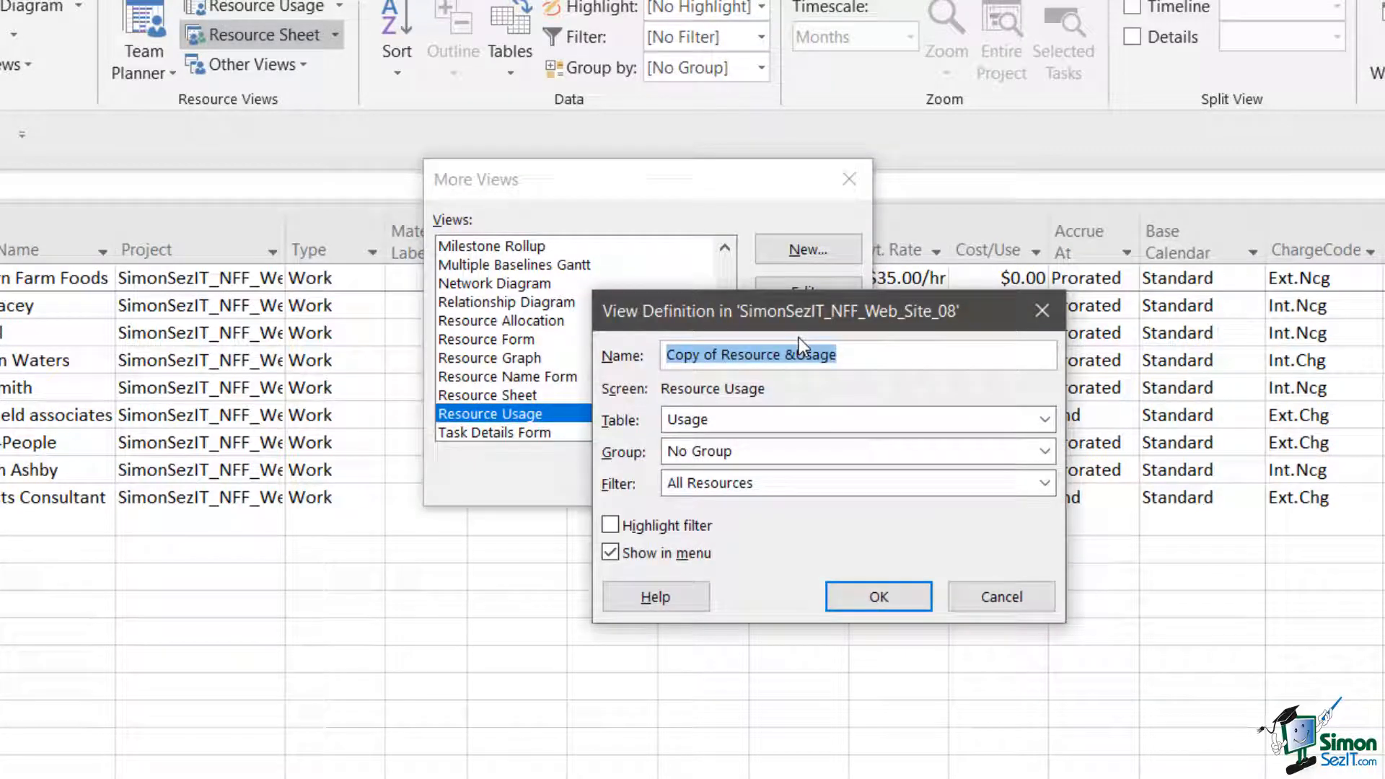
pyautogui.write('DA Reso')
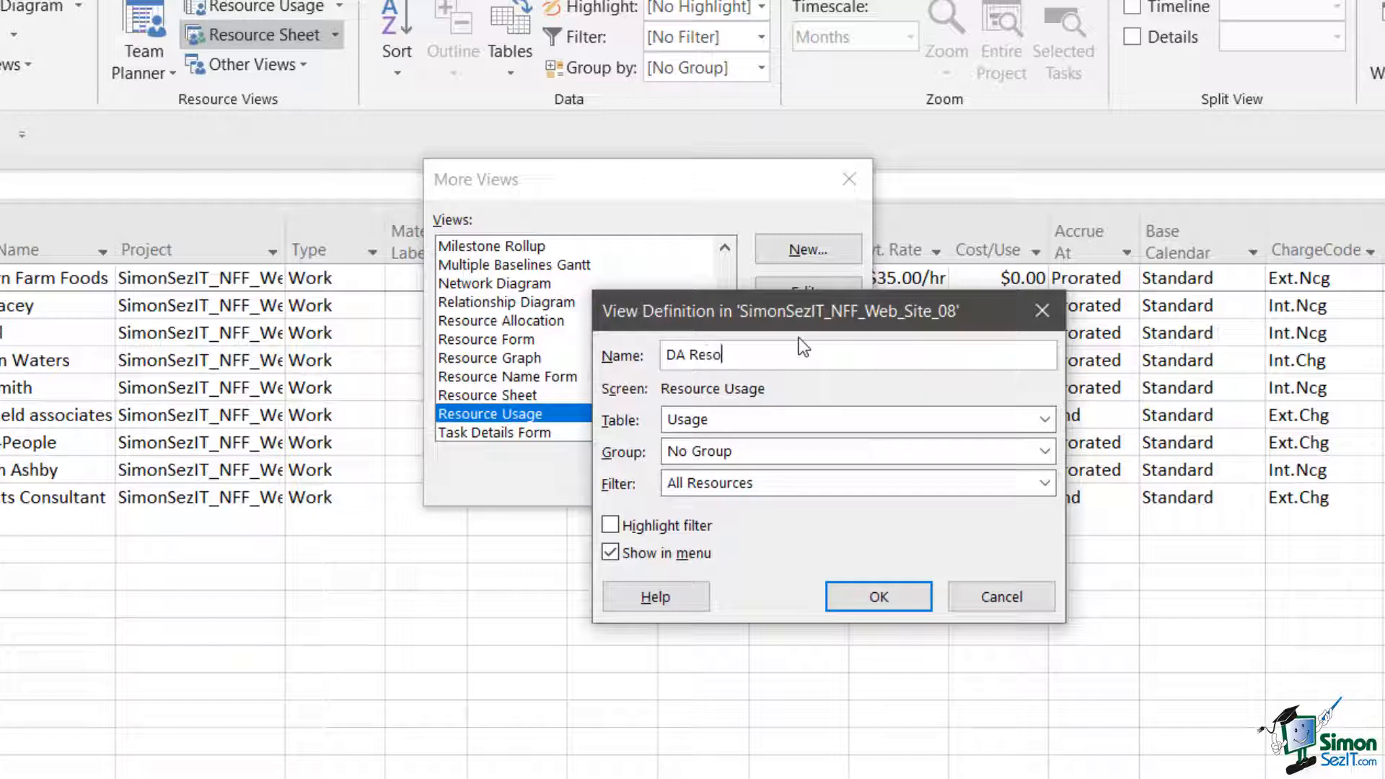
pyautogui.write('urce Usage')
pyautogui.click(770, 356)
pyautogui.write('&age')
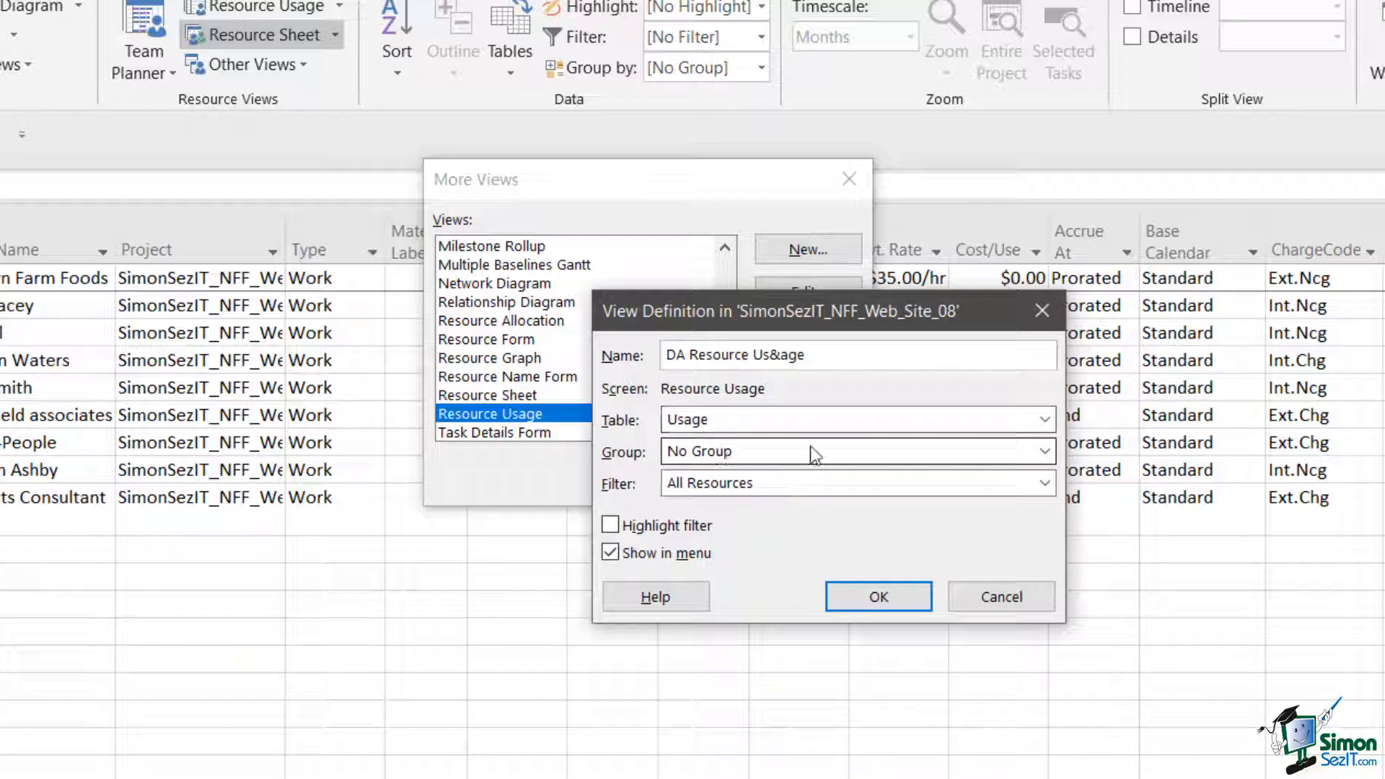
# Group the new resource view by Resource Group with the Resources - Work filter, save it, and apply it to review the grouped resources.
pyautogui.click(1044, 450)
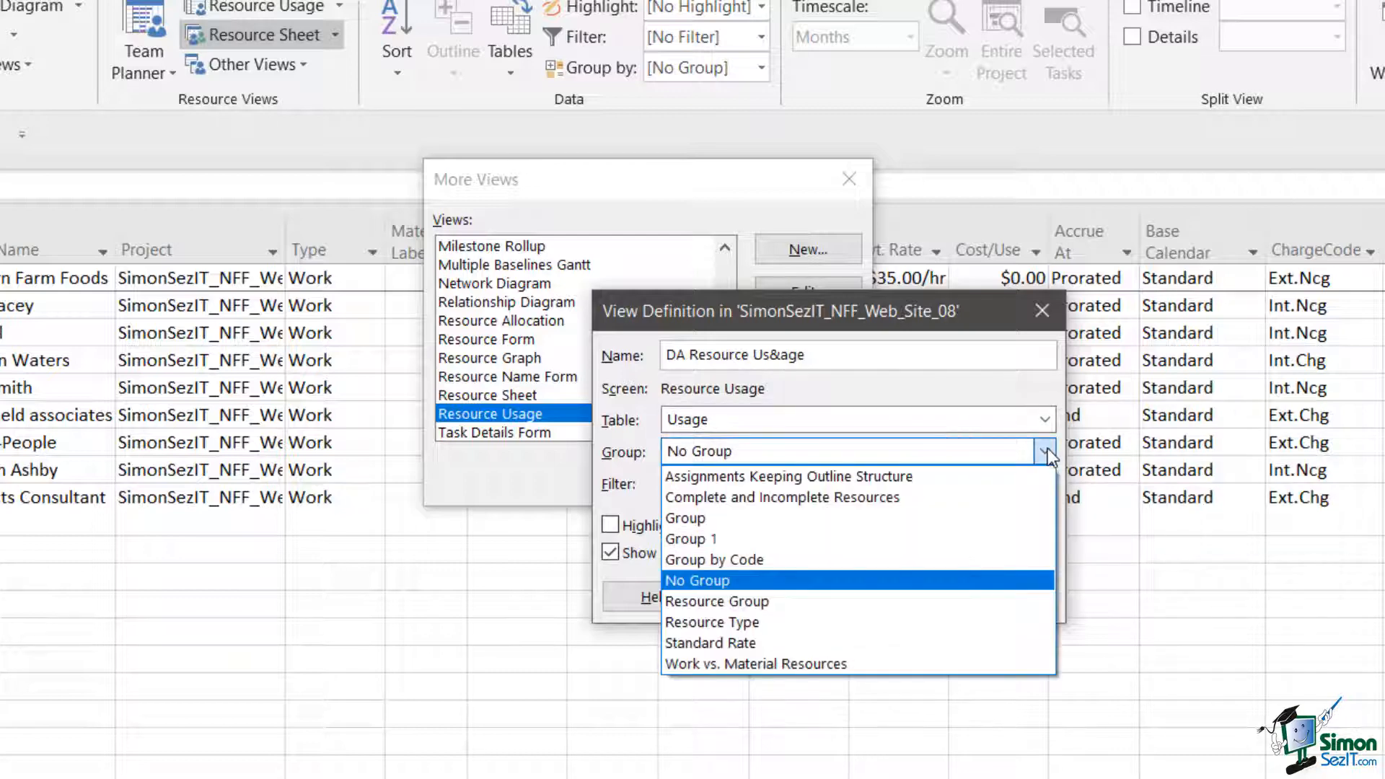
pyautogui.click(867, 601)
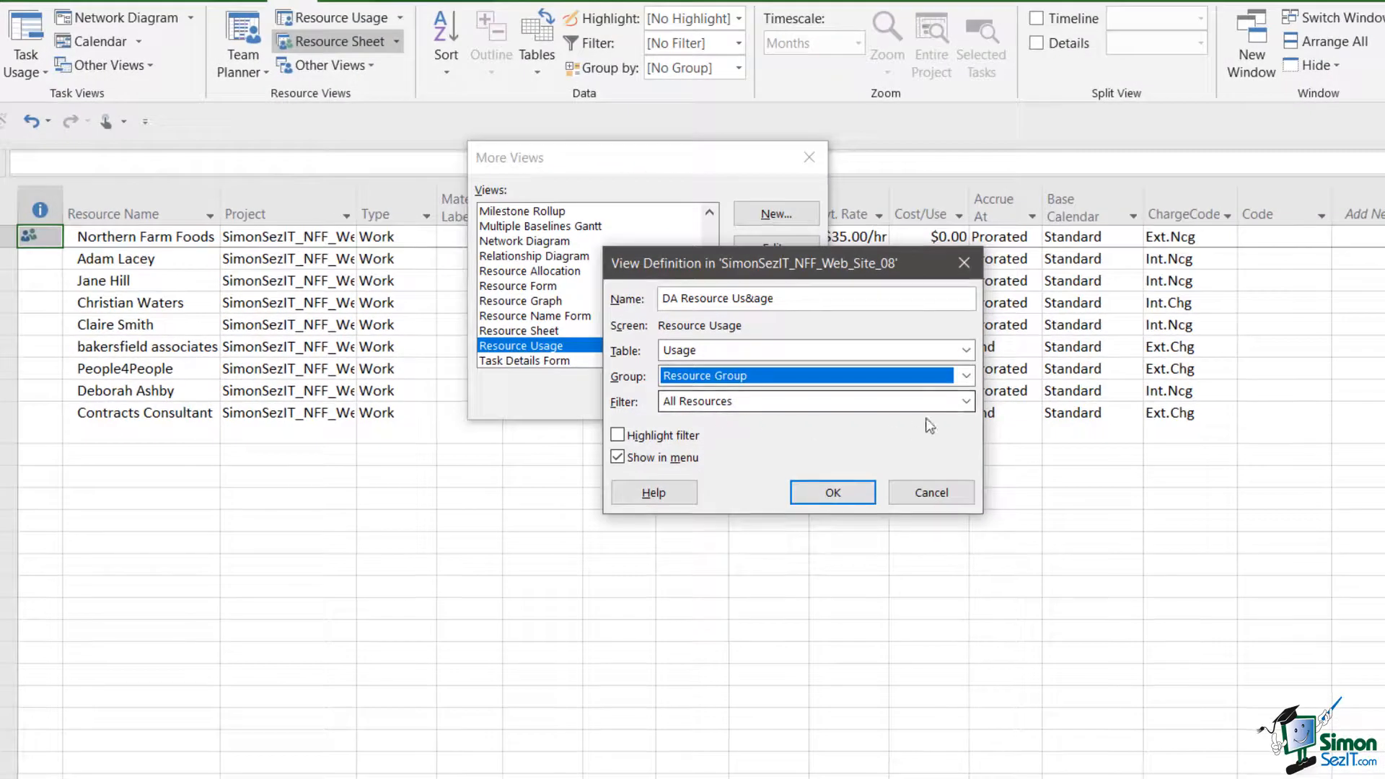
pyautogui.click(1016, 453)
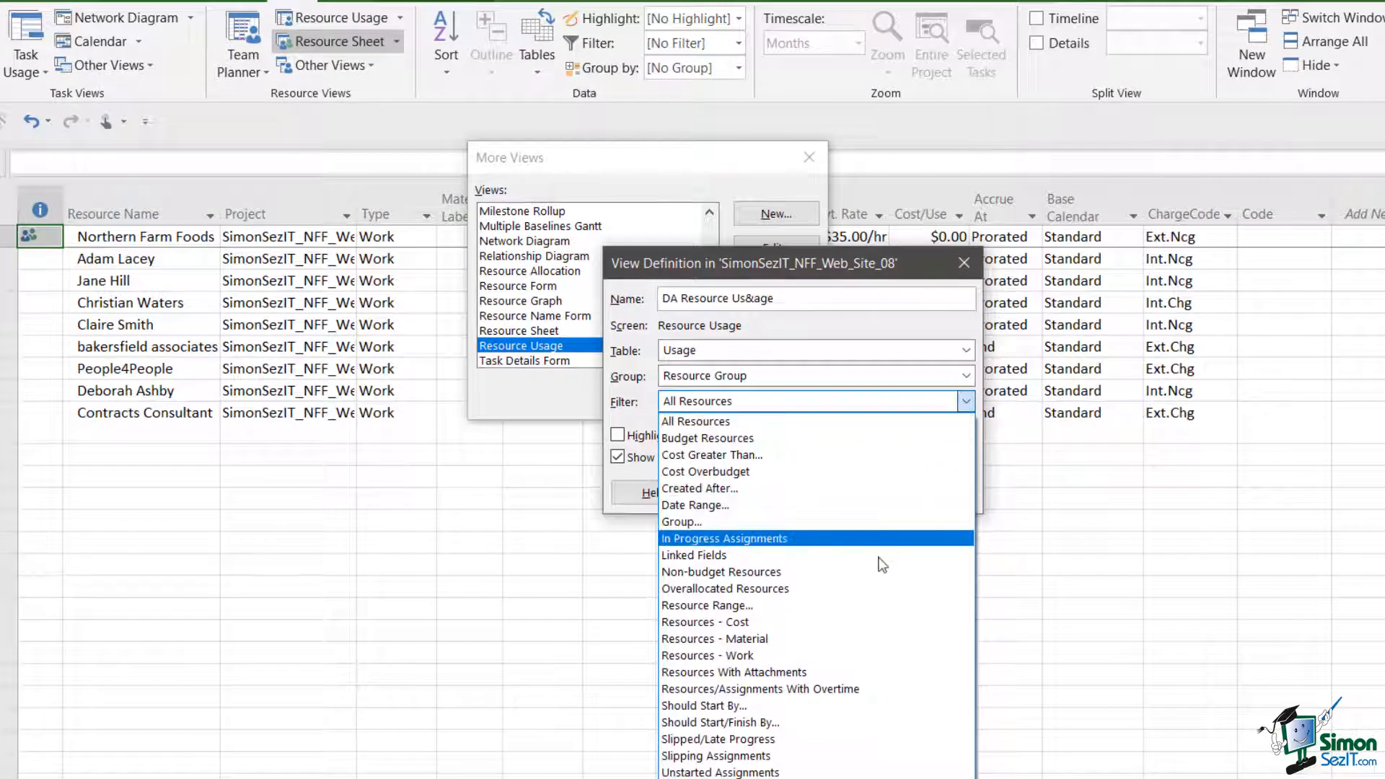
pyautogui.click(851, 656)
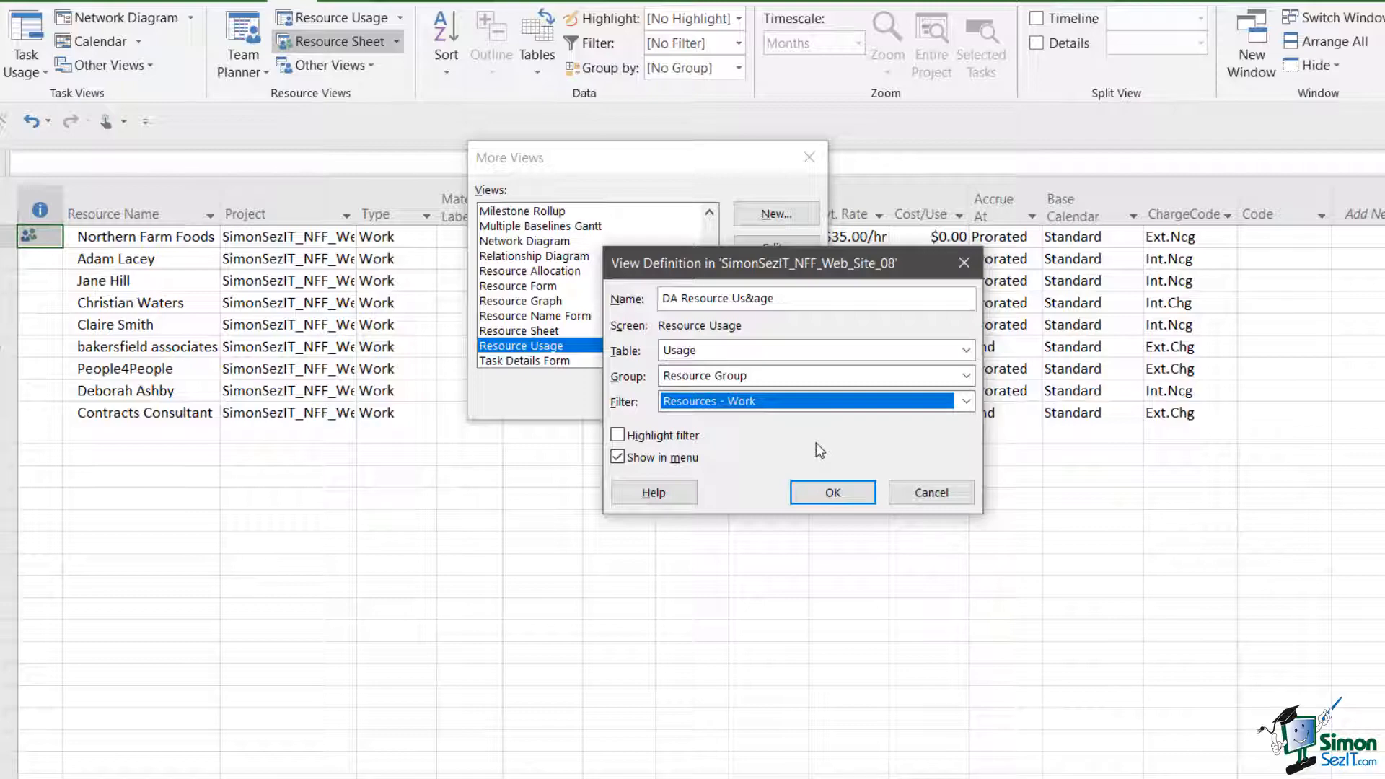
pyautogui.click(845, 492)
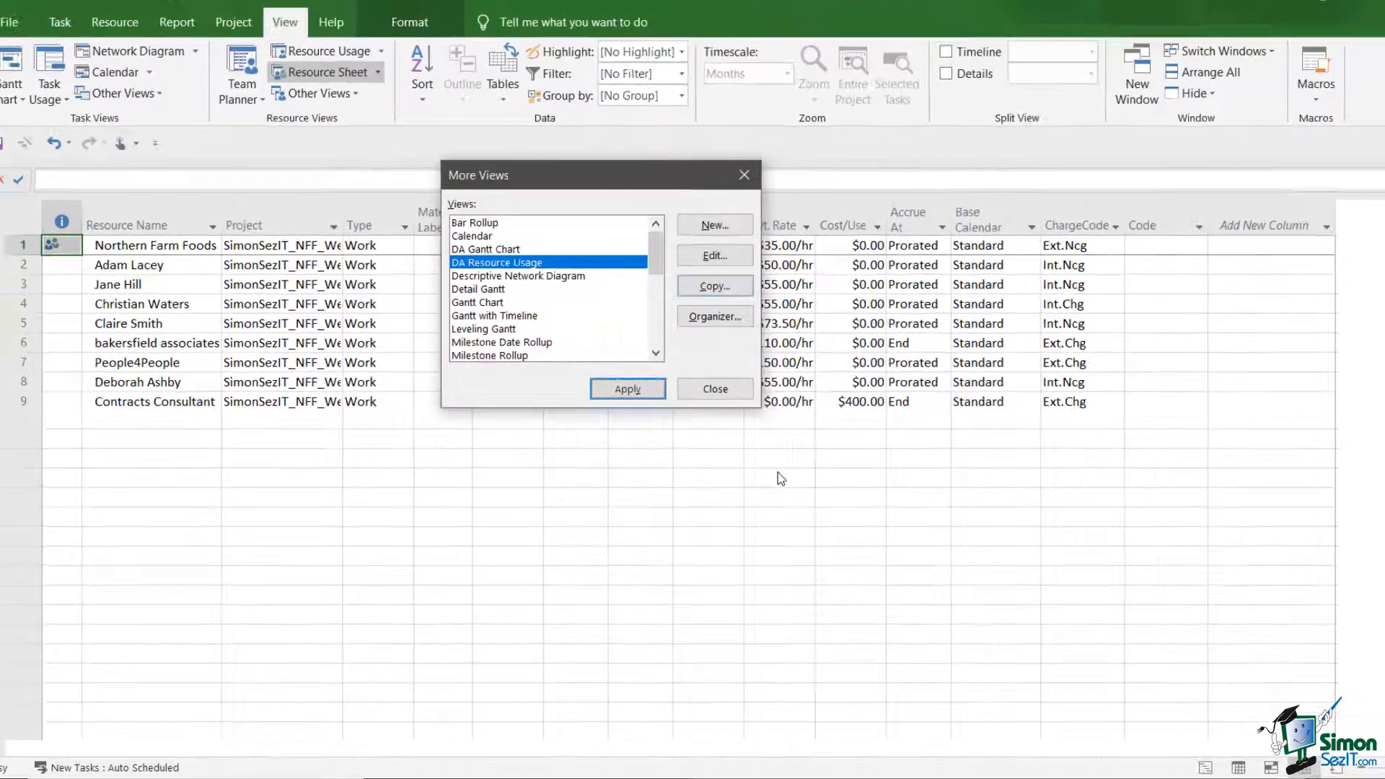
pyautogui.click(627, 389)
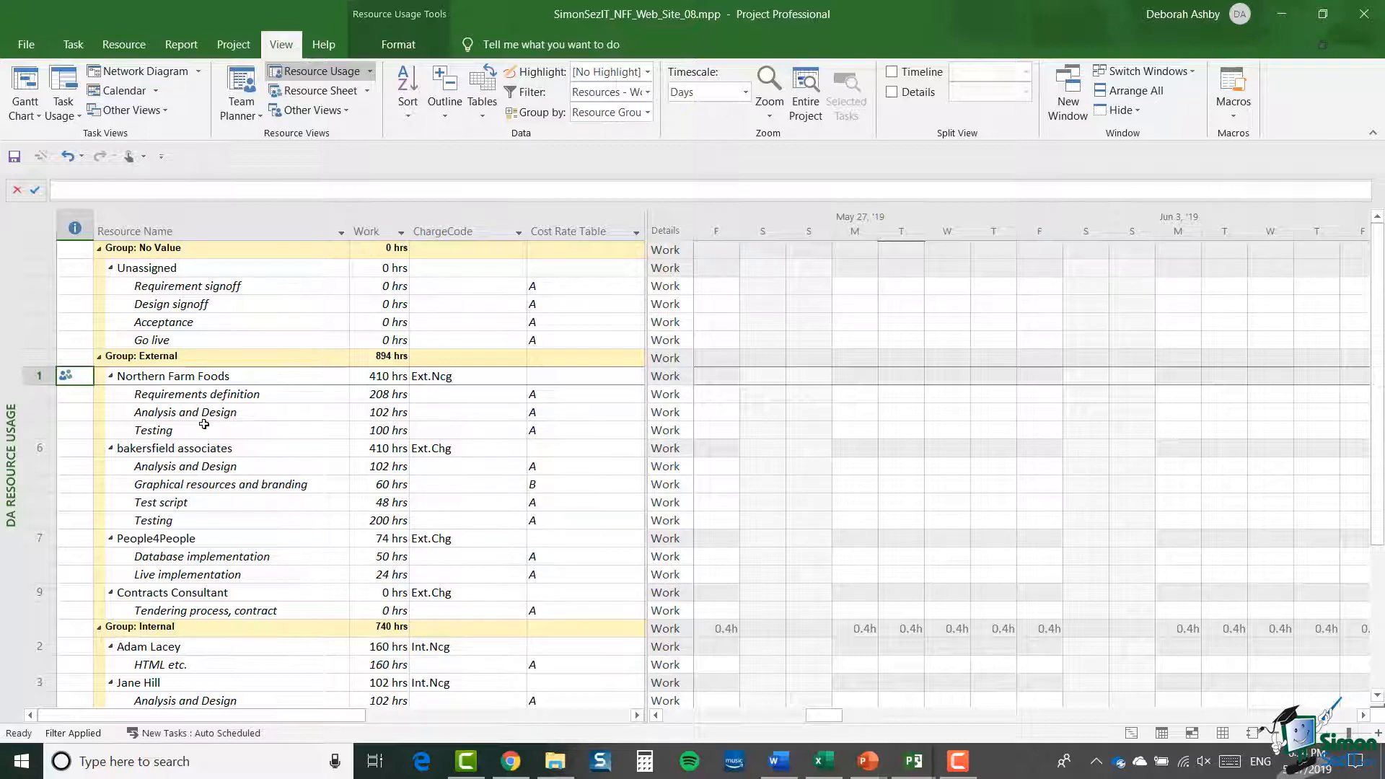
pyautogui.scroll(-1, 204, 425)
pyautogui.scroll(-4, 204, 425)
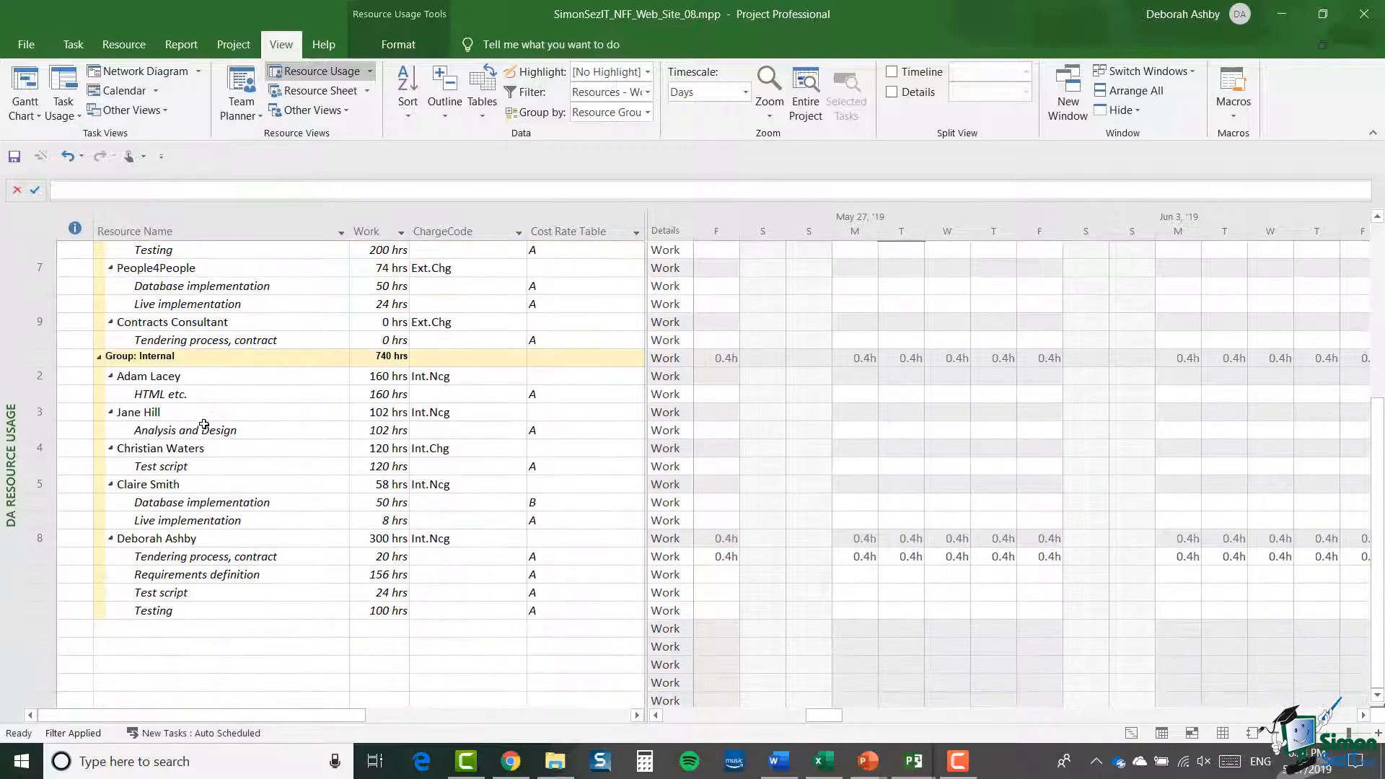
# Check that DA Resource Usage is listed among the custom Resource Usage views.
pyautogui.scroll(5, 205, 425)
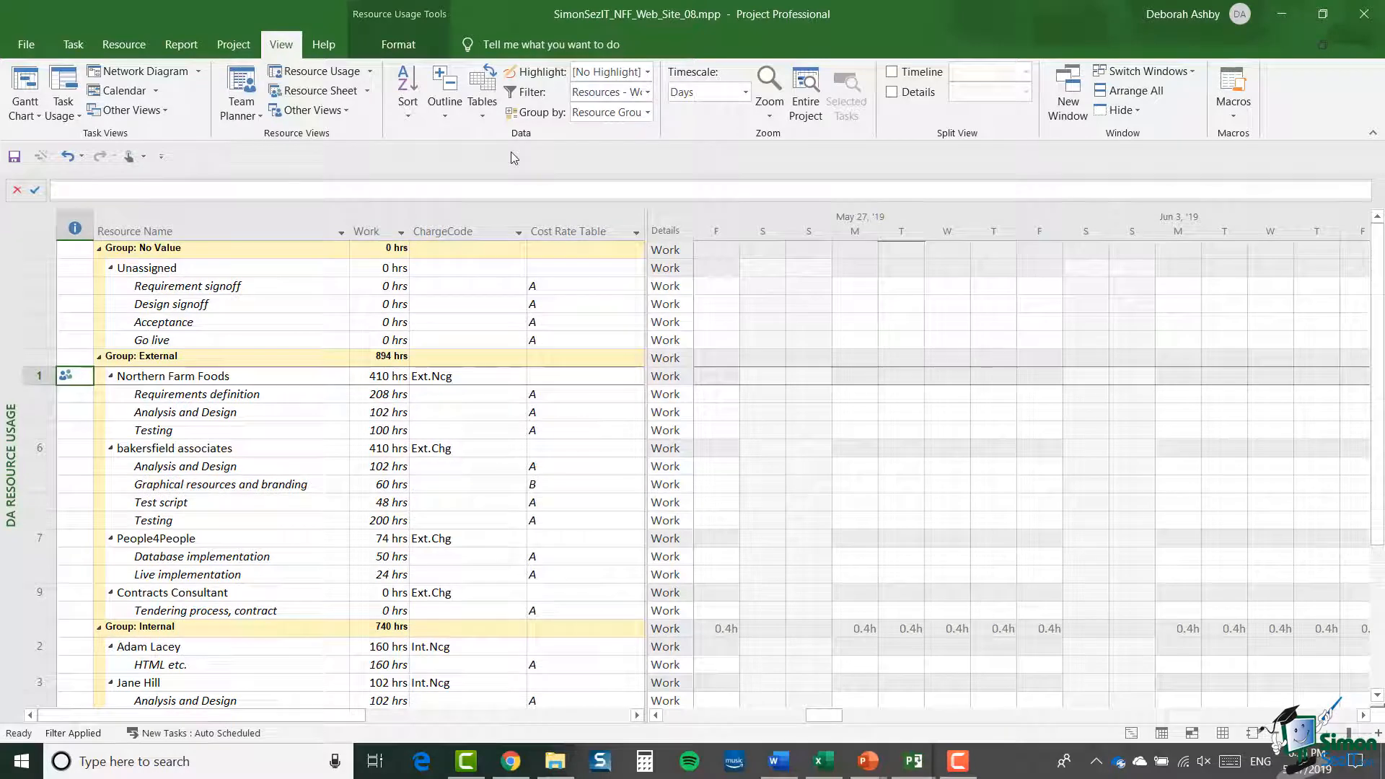
pyautogui.click(370, 71)
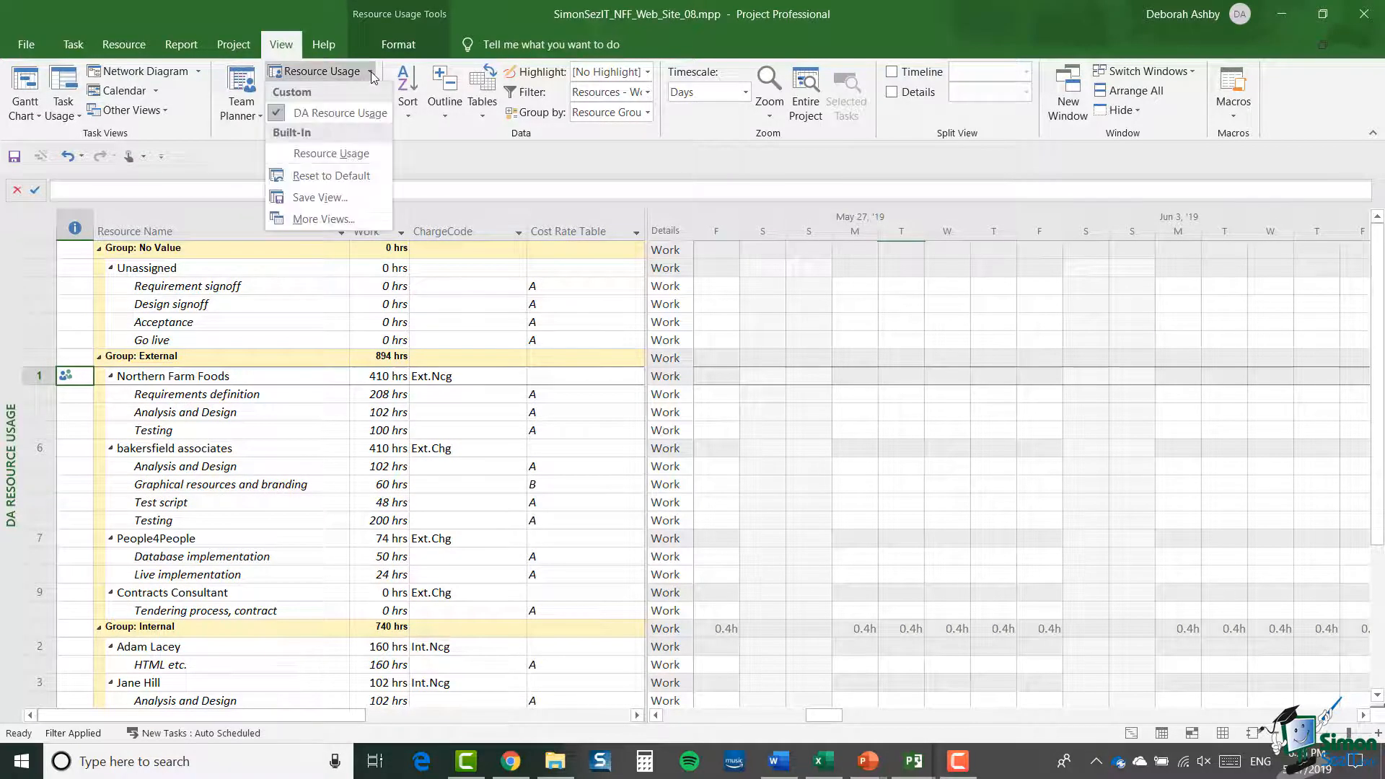
pyautogui.click(372, 108)
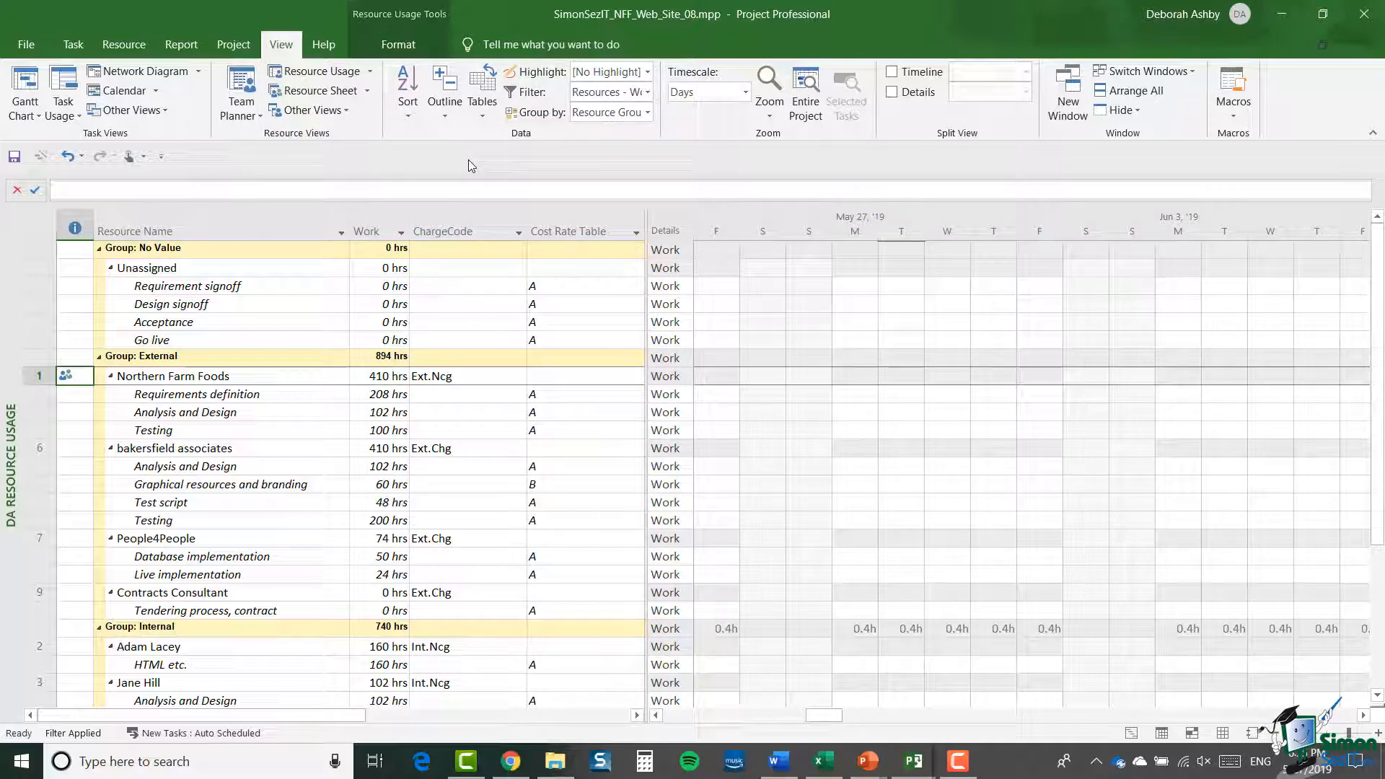
# Open the Organizer from the full list of views to examine how custom views are managed.
pyautogui.click(337, 112)
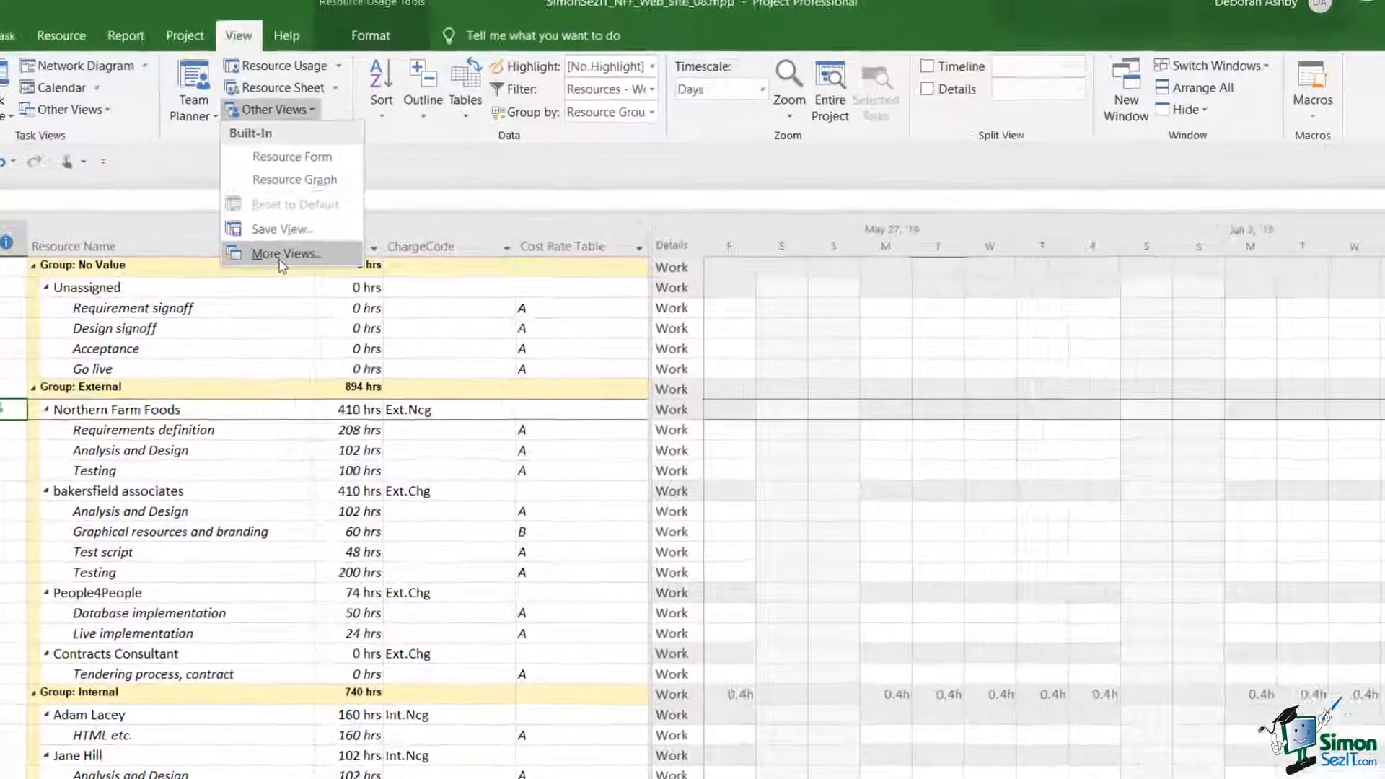
pyautogui.click(322, 238)
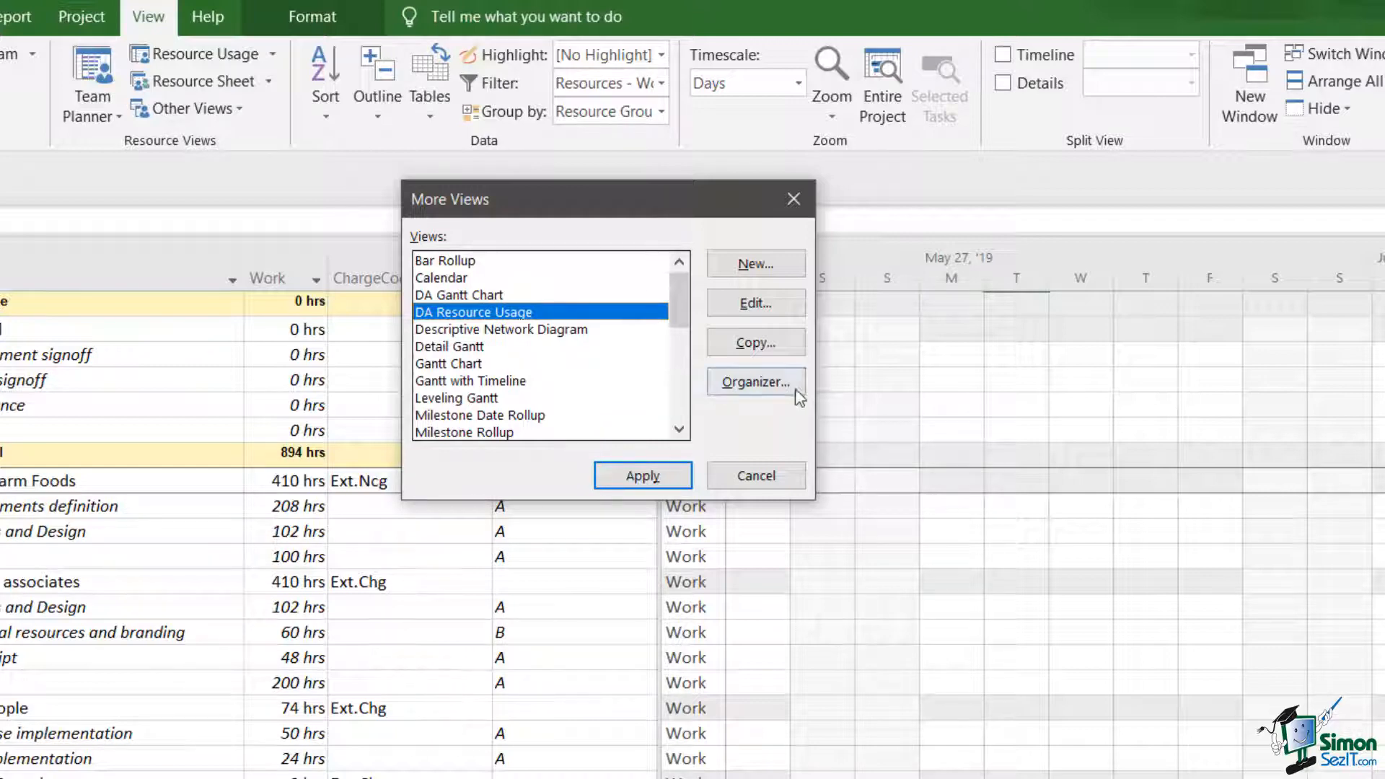
pyautogui.click(755, 383)
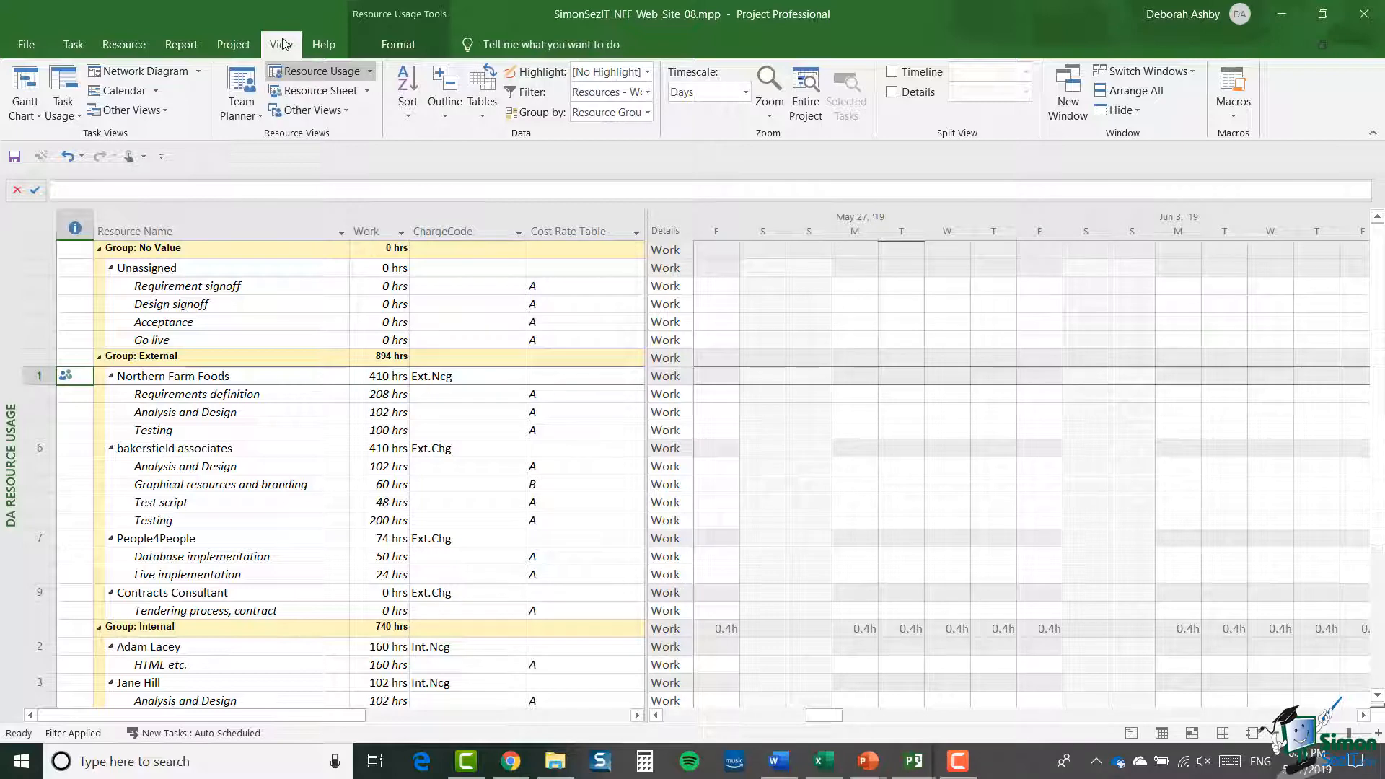
pyautogui.click(162, 110)
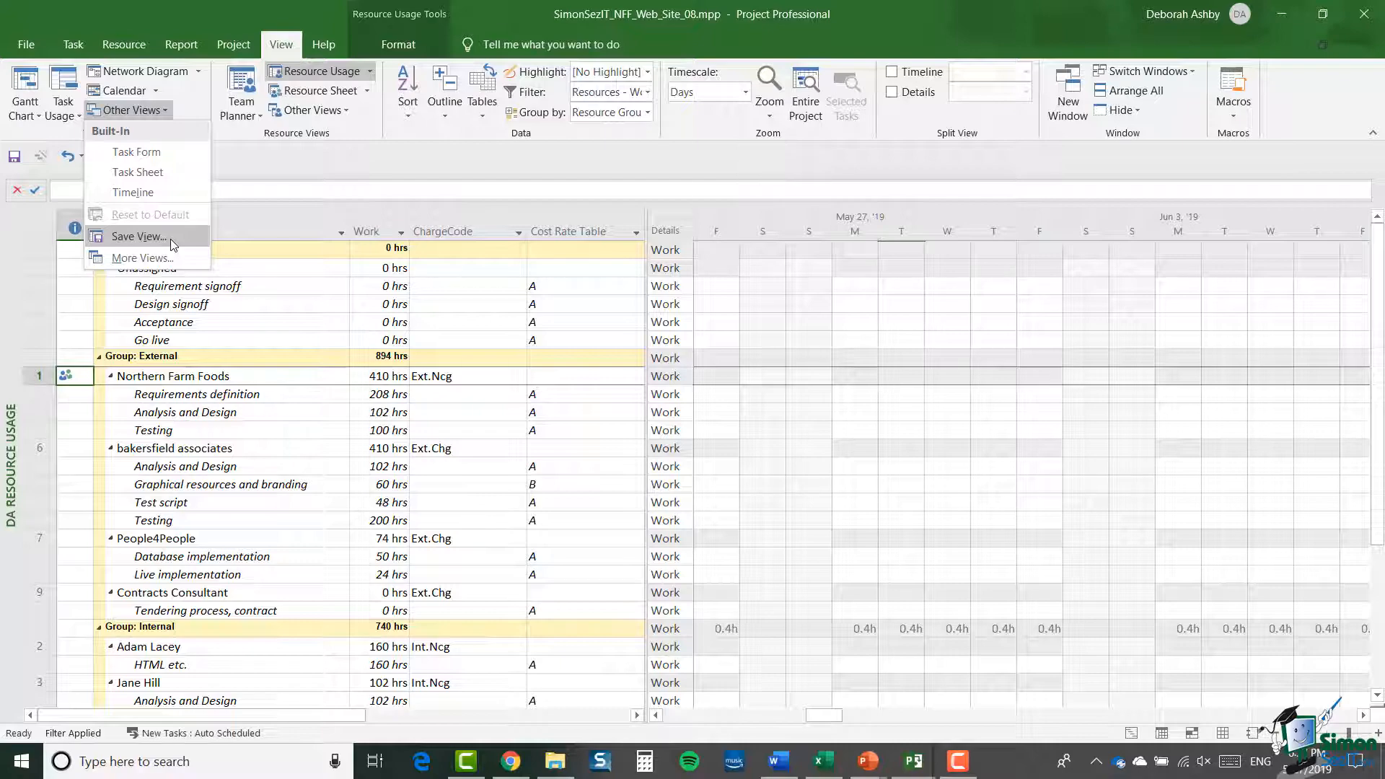
pyautogui.click(139, 237)
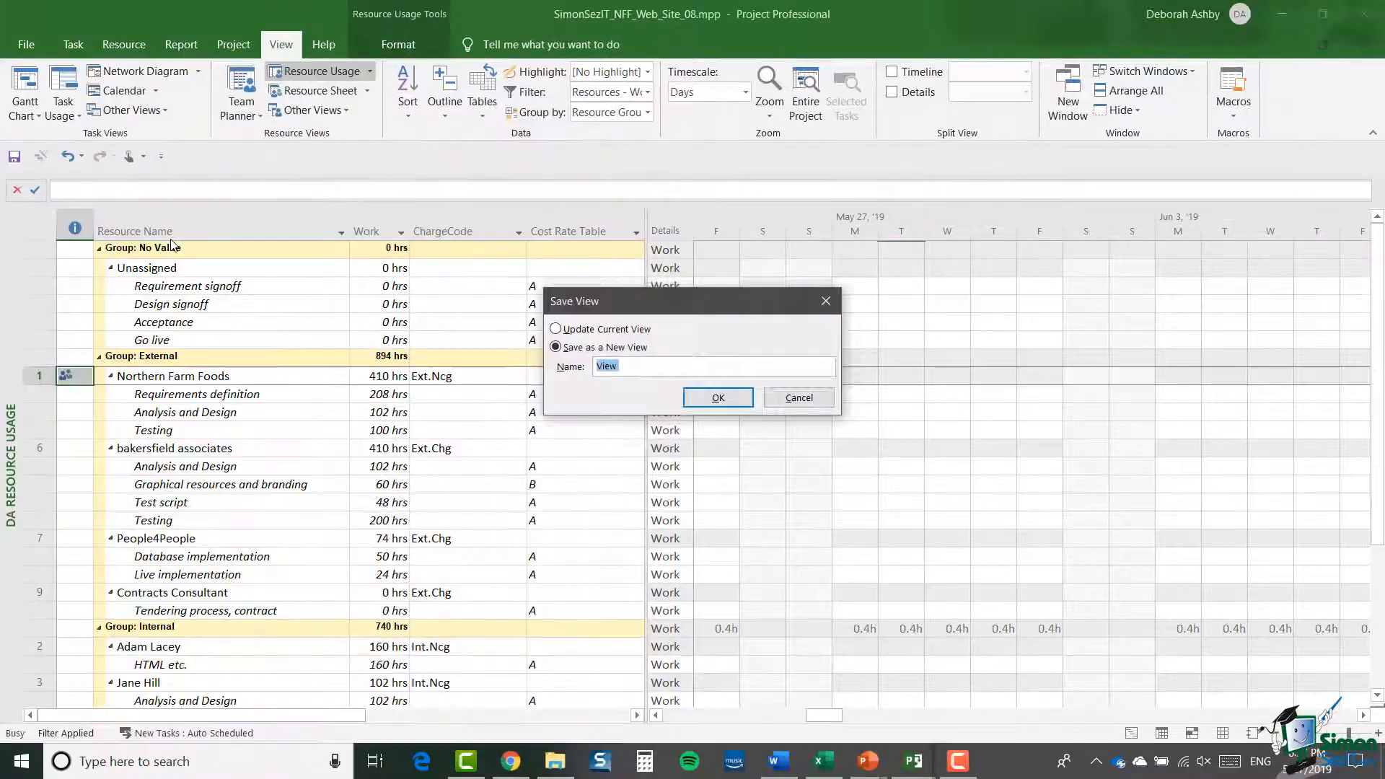
pyautogui.press('Escape')
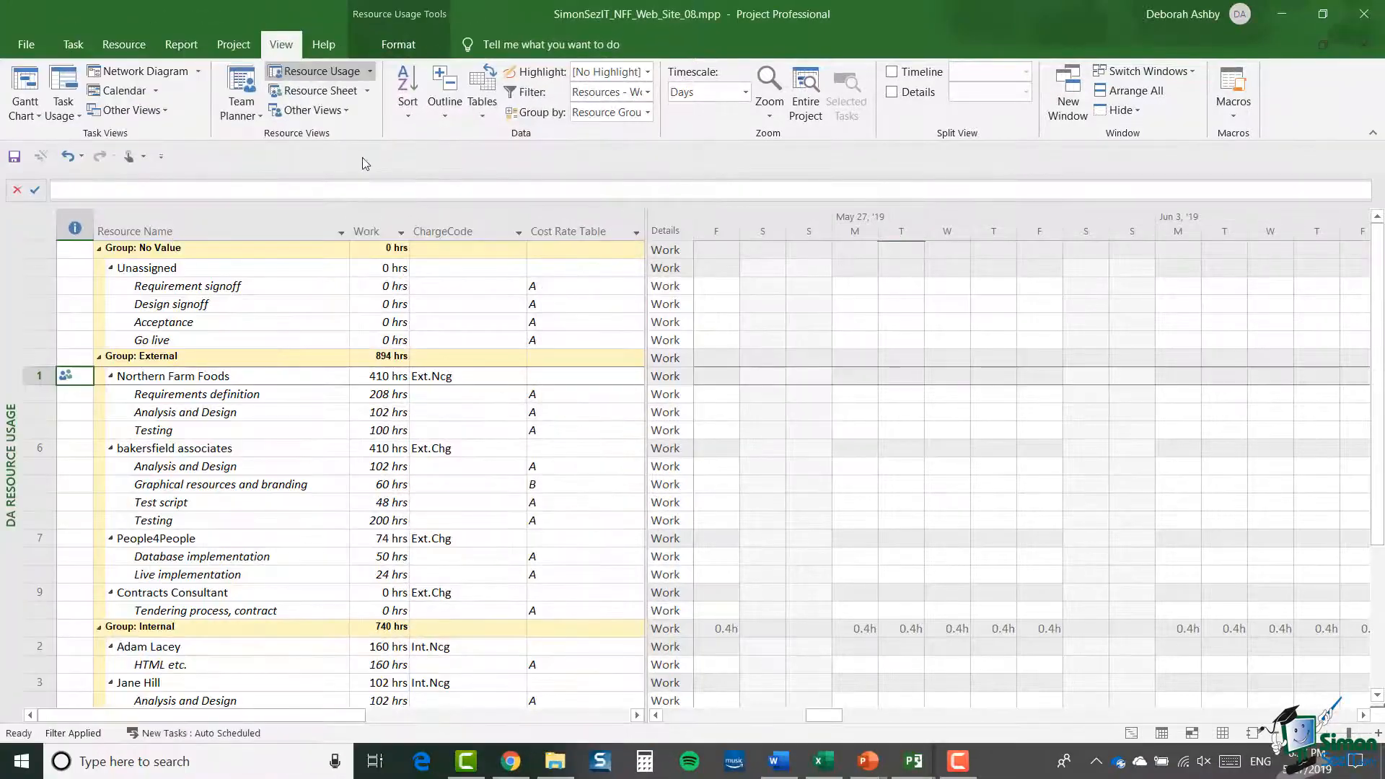
# Start defining a new single view from scratch and base it on the Network Diagram screen.
pyautogui.click(167, 114)
pyautogui.click(143, 259)
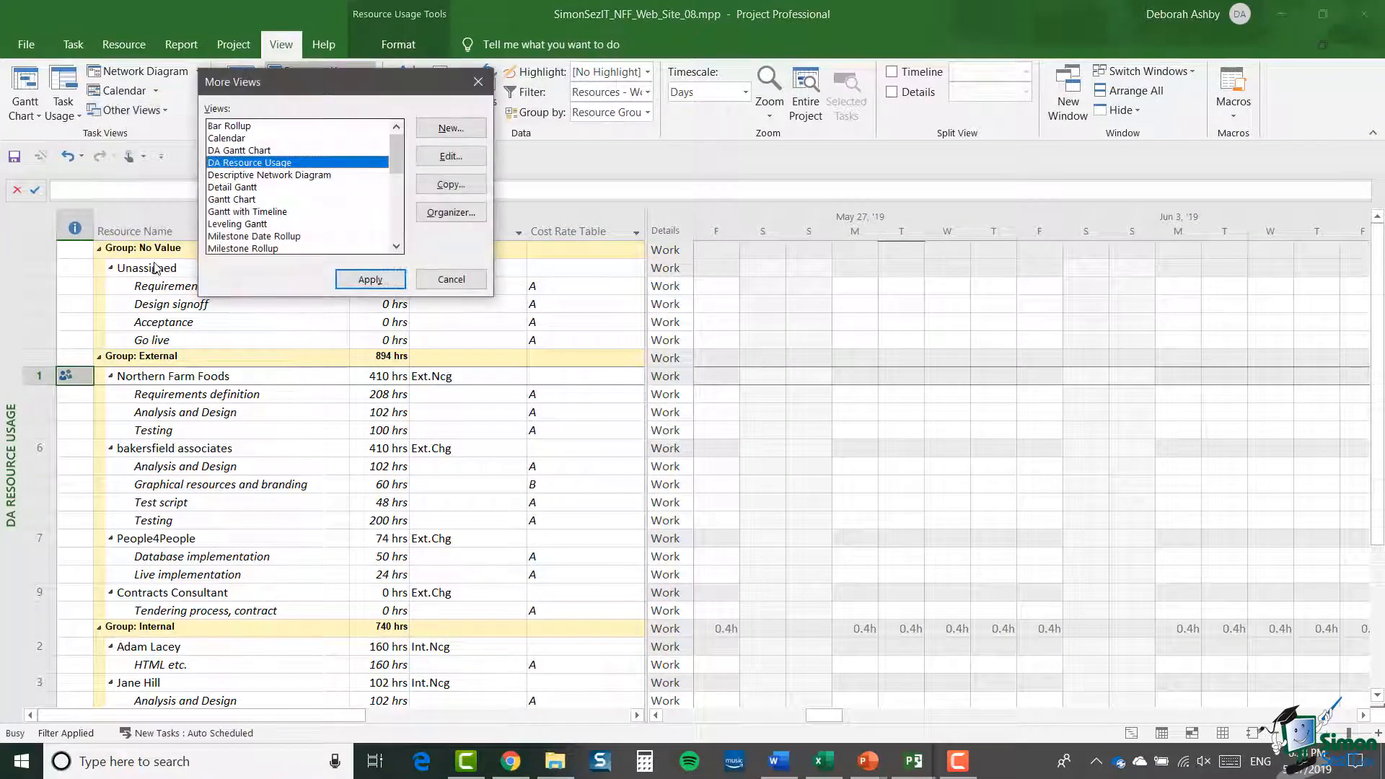
pyautogui.click(451, 134)
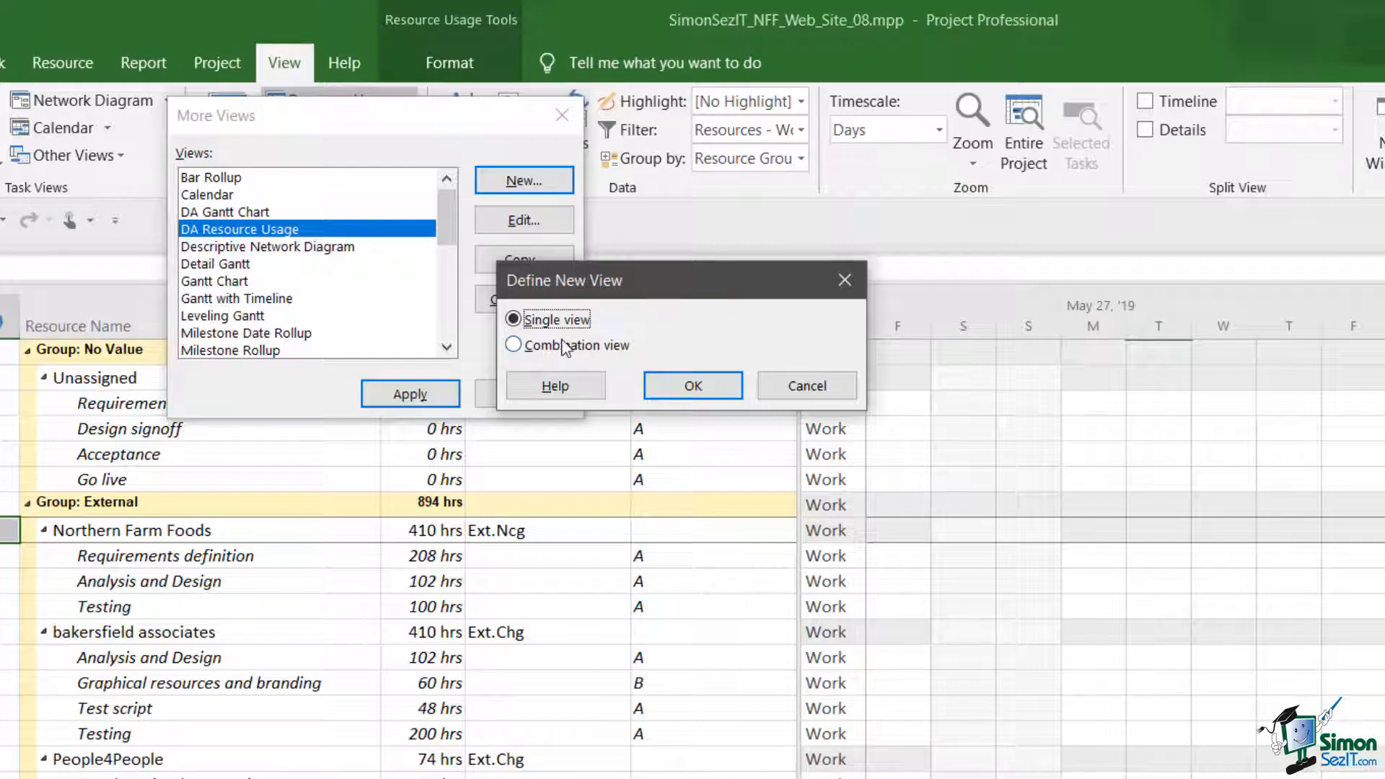
pyautogui.click(725, 391)
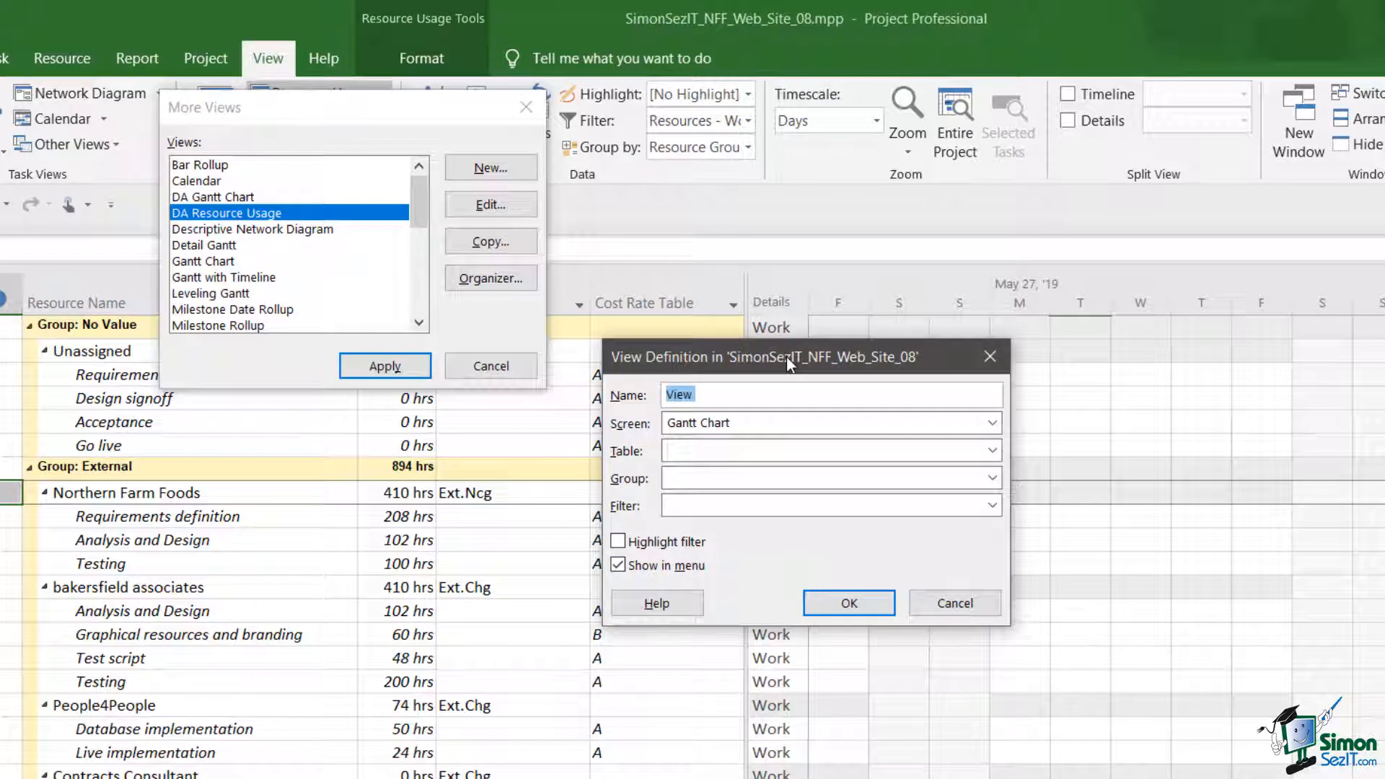
pyautogui.click(992, 423)
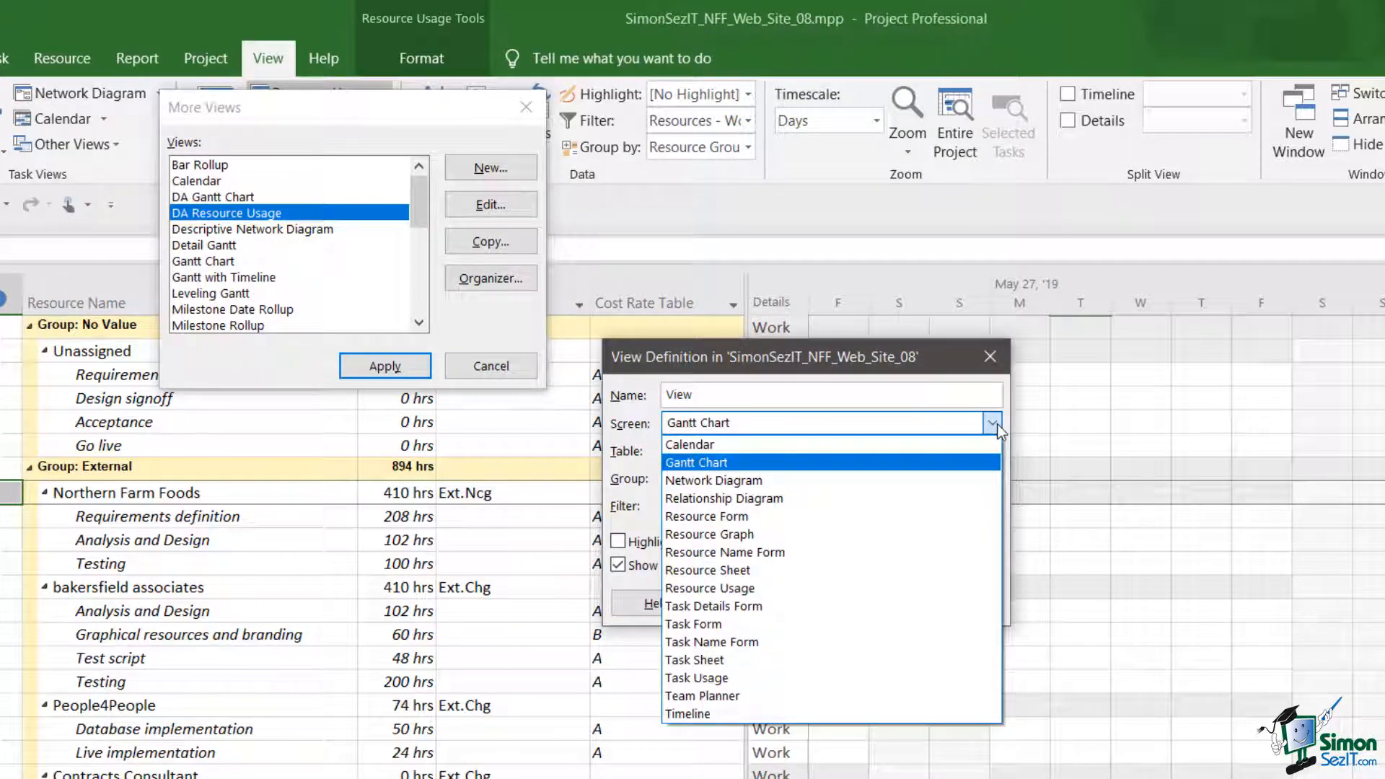
pyautogui.click(995, 426)
pyautogui.click(993, 426)
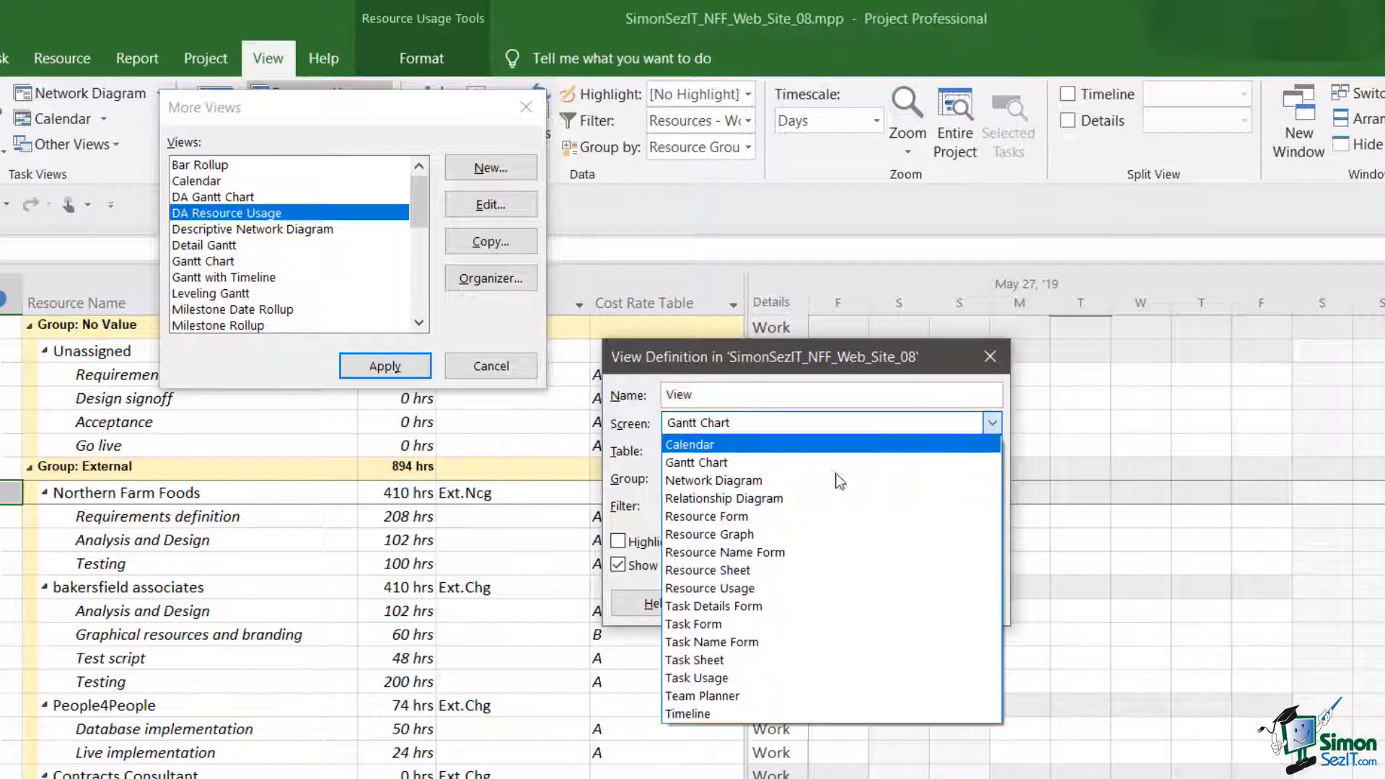
pyautogui.click(816, 483)
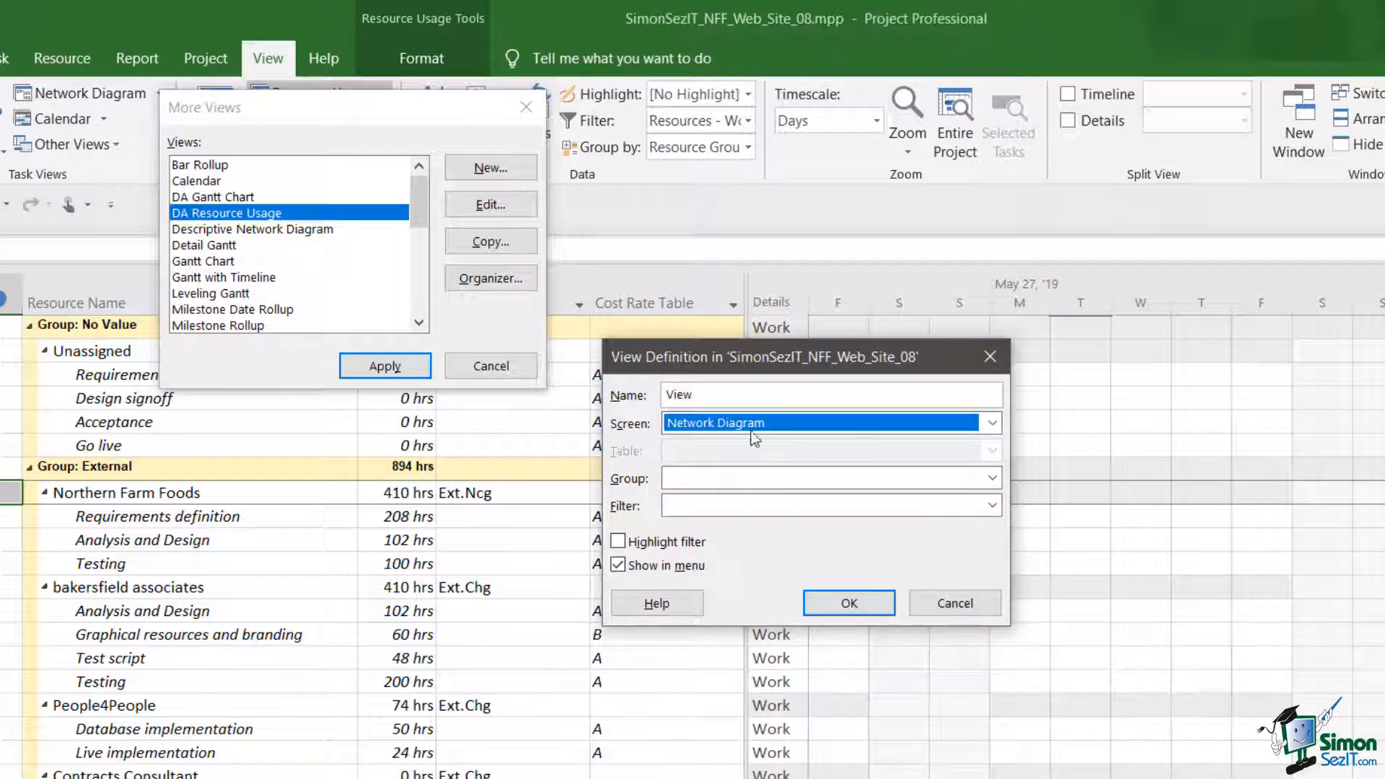
# Name the new single view "DA Network Diagram".
pyautogui.moveTo(698, 396); pyautogui.dragTo(660, 404)
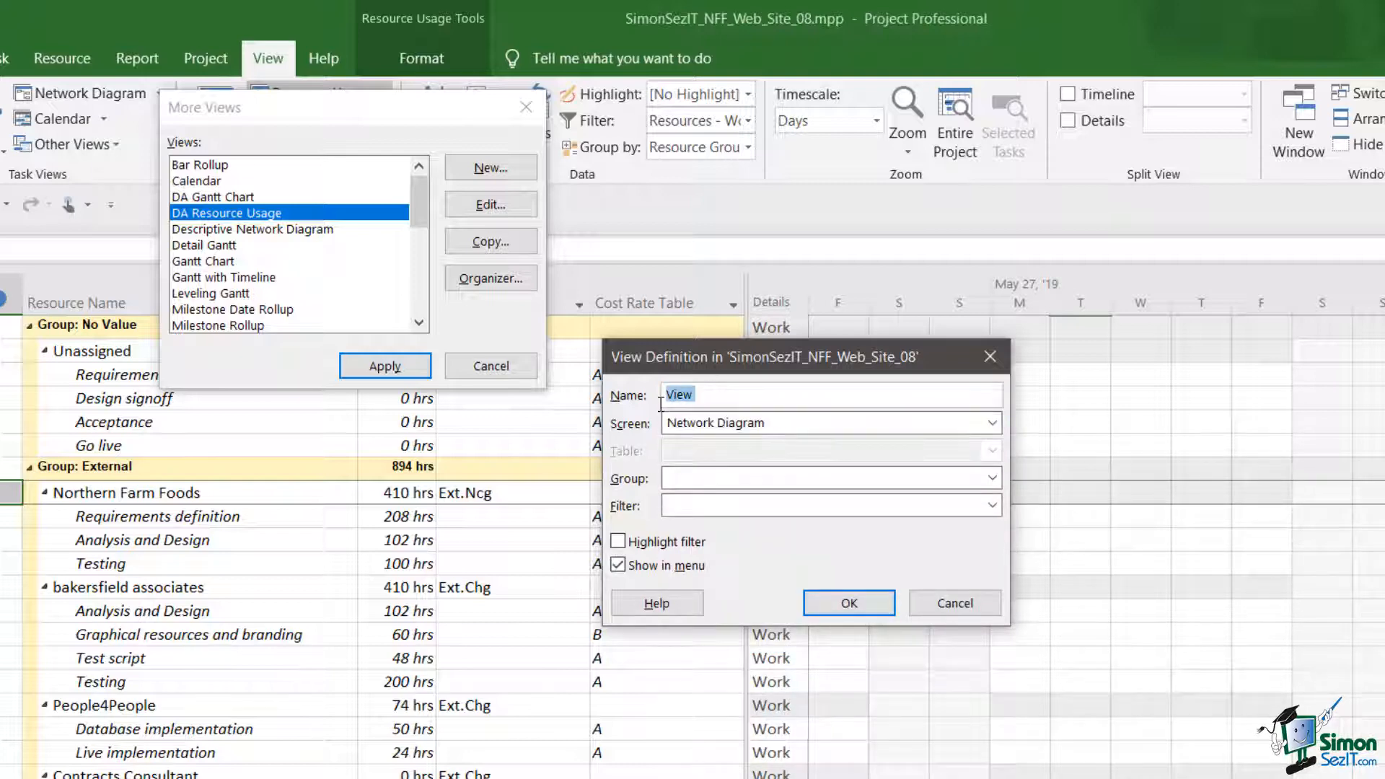
pyautogui.write('DA Netwwork')
pyautogui.press('BackSpace')
pyautogui.press('BackSpace')
pyautogui.press('BackSpace')
pyautogui.press('BackSpace')
pyautogui.write('ork Diaagra')
pyautogui.press('BackSpace')
pyautogui.press('BackSpace')
pyautogui.press('BackSpace')
pyautogui.press('BackSpace')
pyautogui.write('gram')
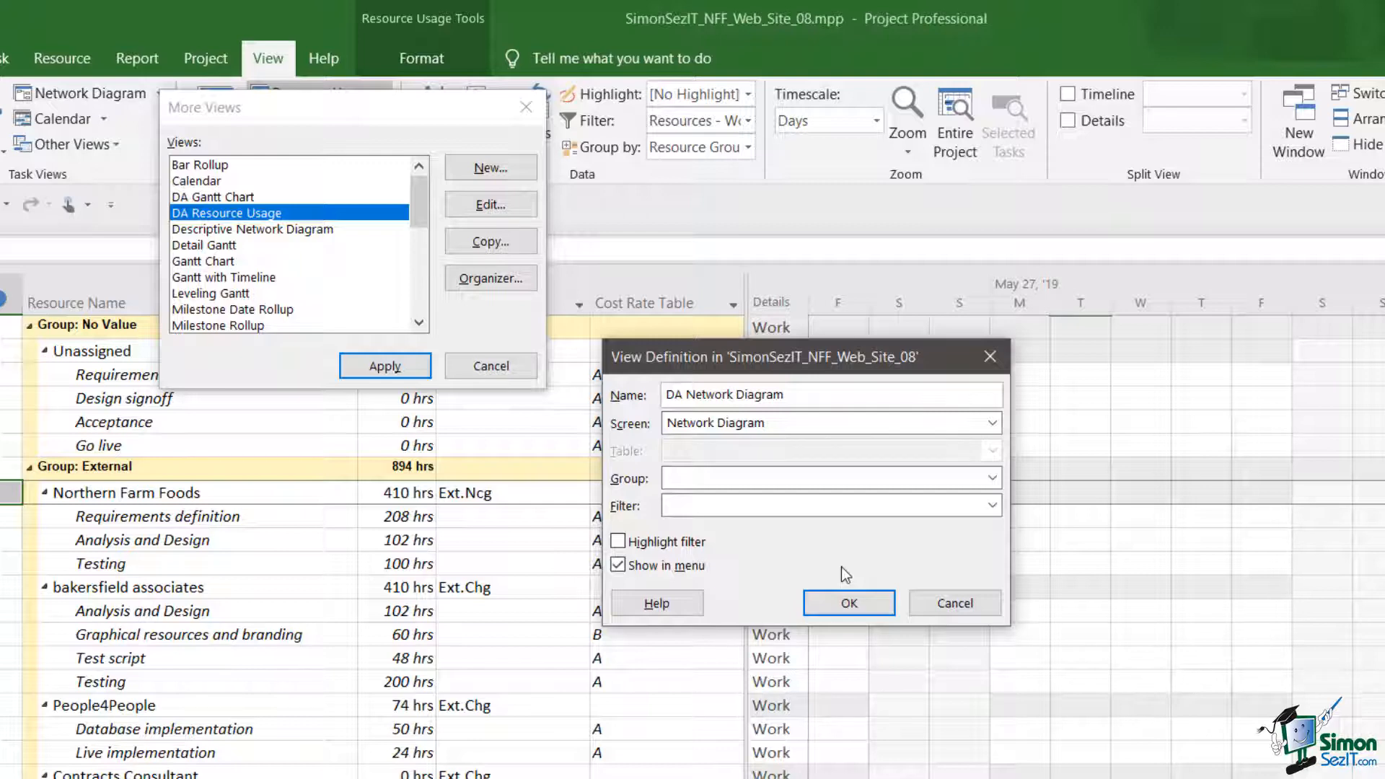
# Group the DA Network Diagram view by Complete and Incomplete Tasks, filter it by All Tasks, and save the definition.
pyautogui.click(700, 479)
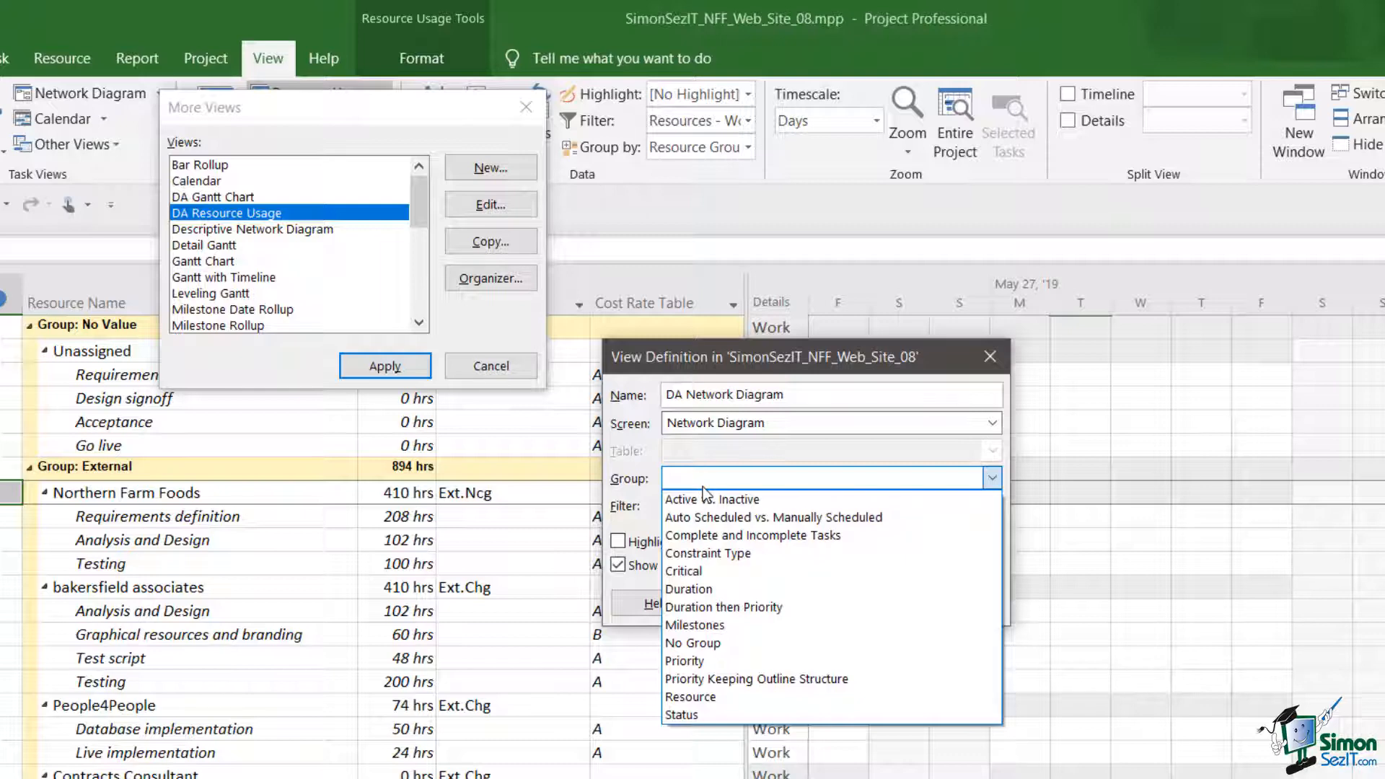
pyautogui.click(702, 537)
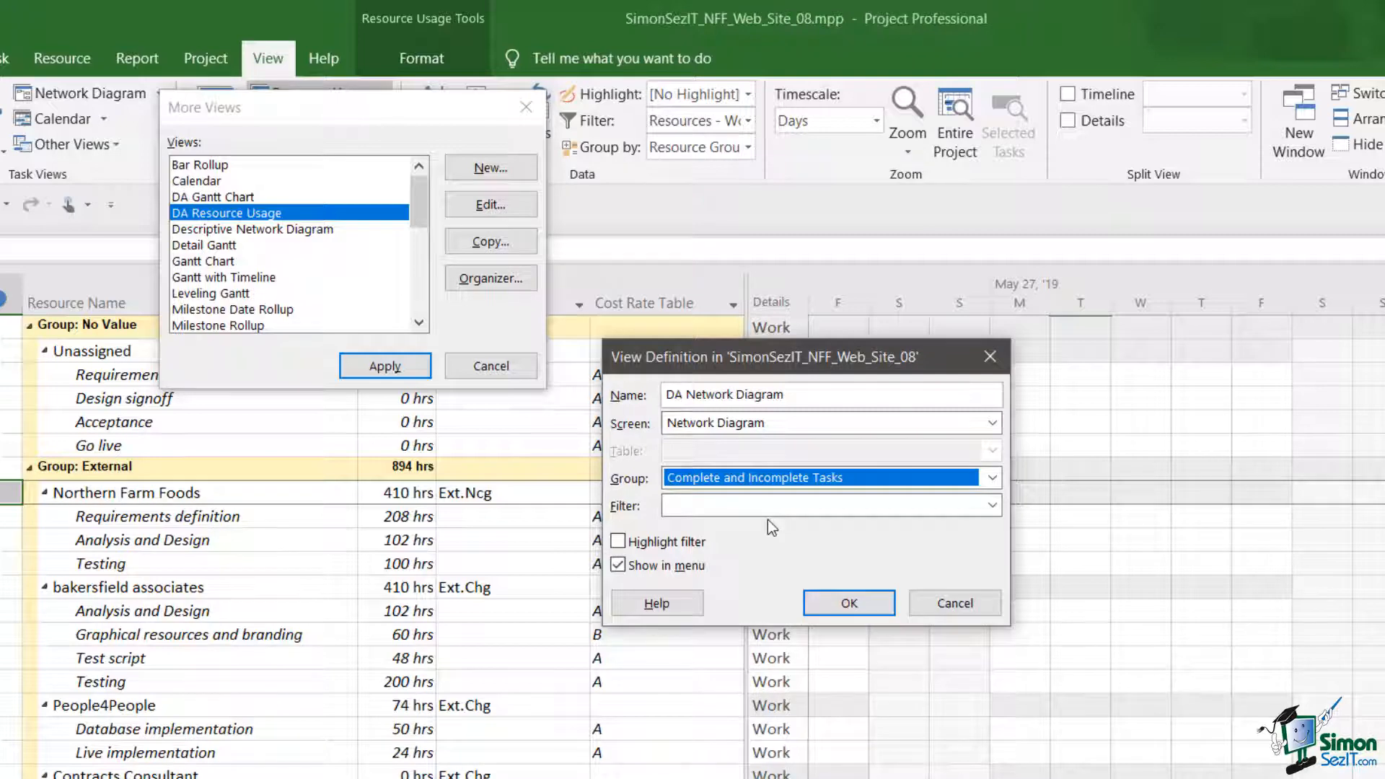
pyautogui.click(844, 509)
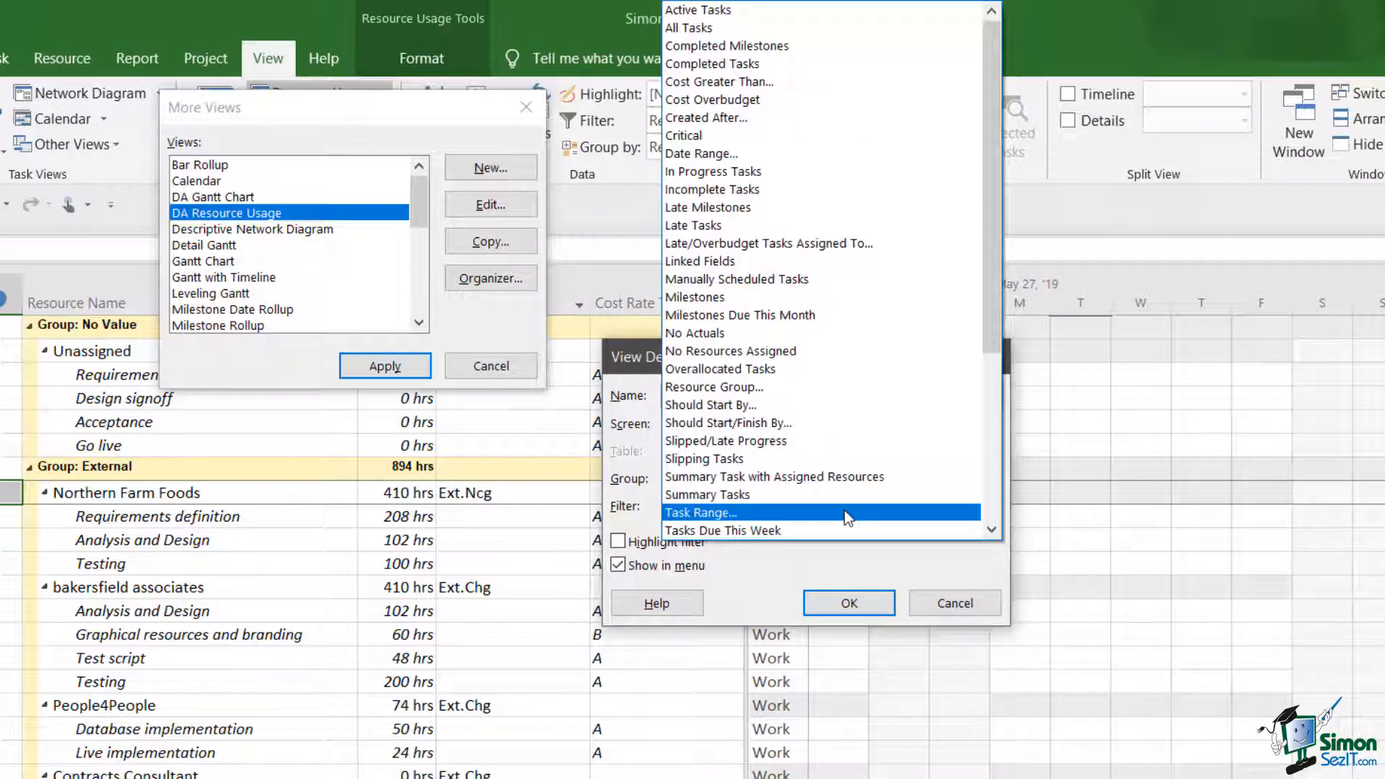
pyautogui.click(817, 29)
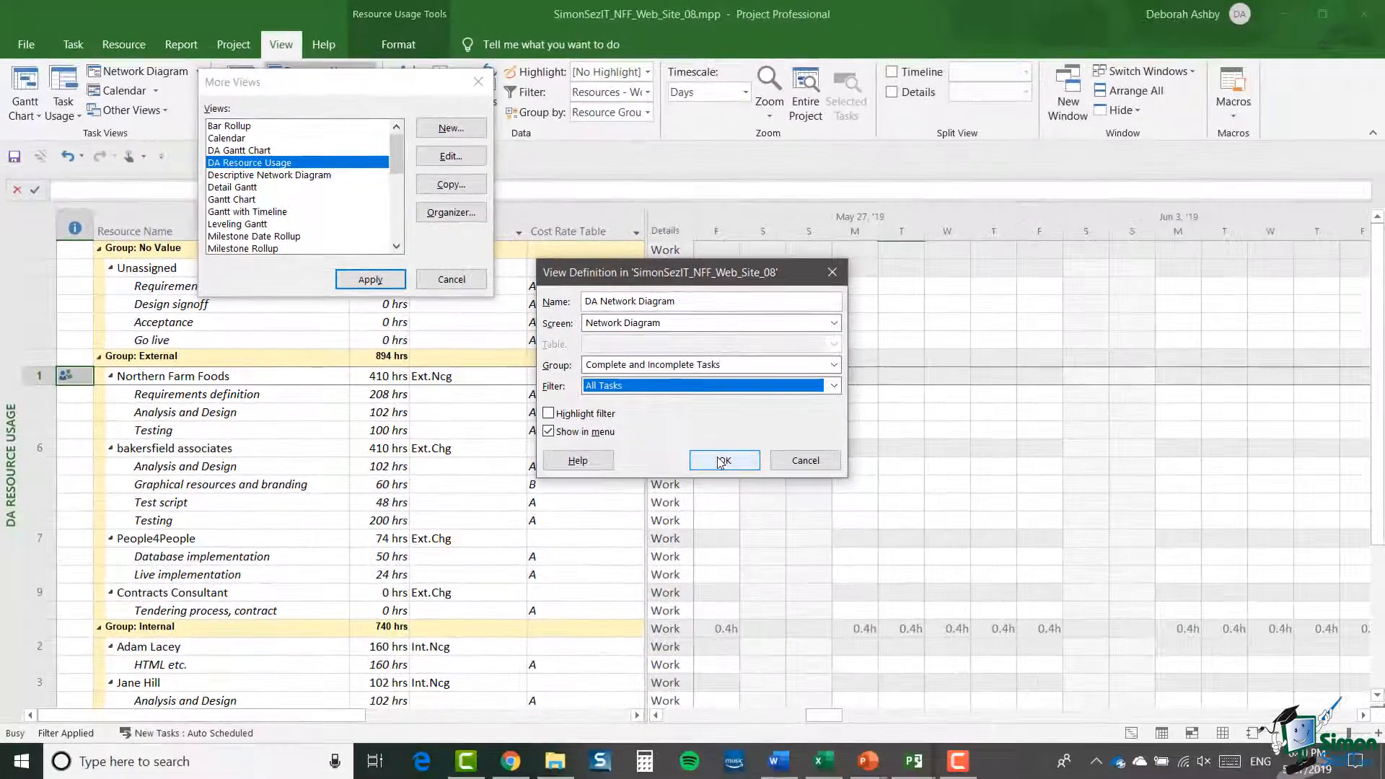
pyautogui.click(836, 587)
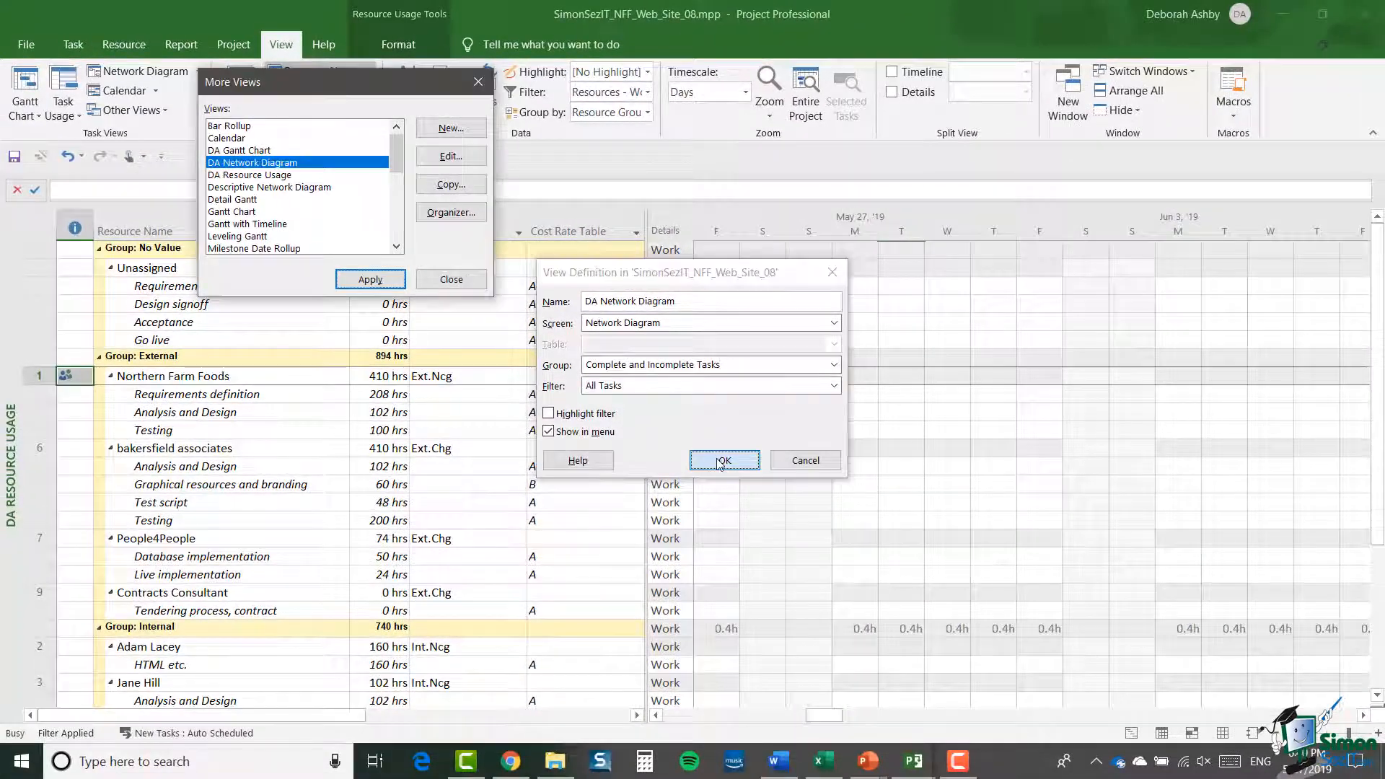
# Apply the DA Network Diagram view and review its percent-complete groups.
pyautogui.click(371, 280)
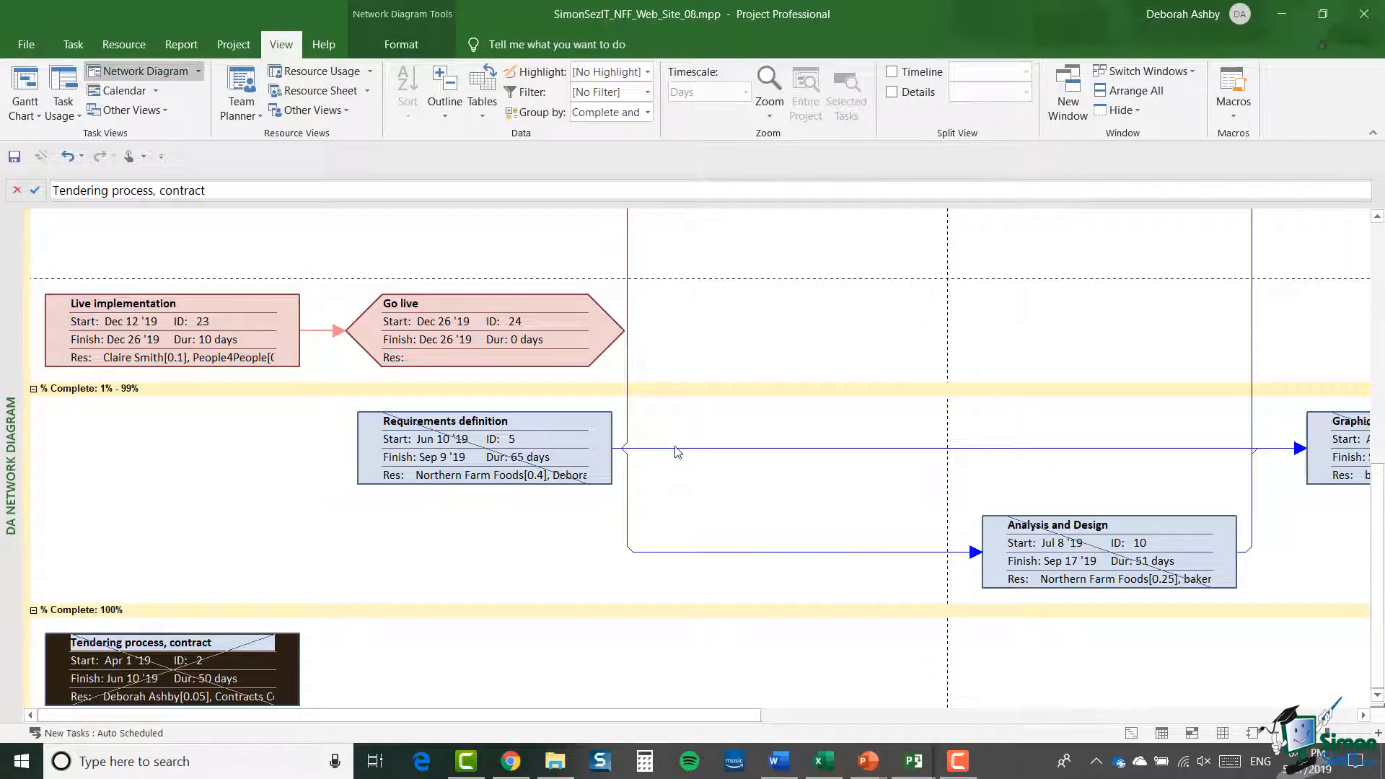
pyautogui.scroll(5, 505, 440)
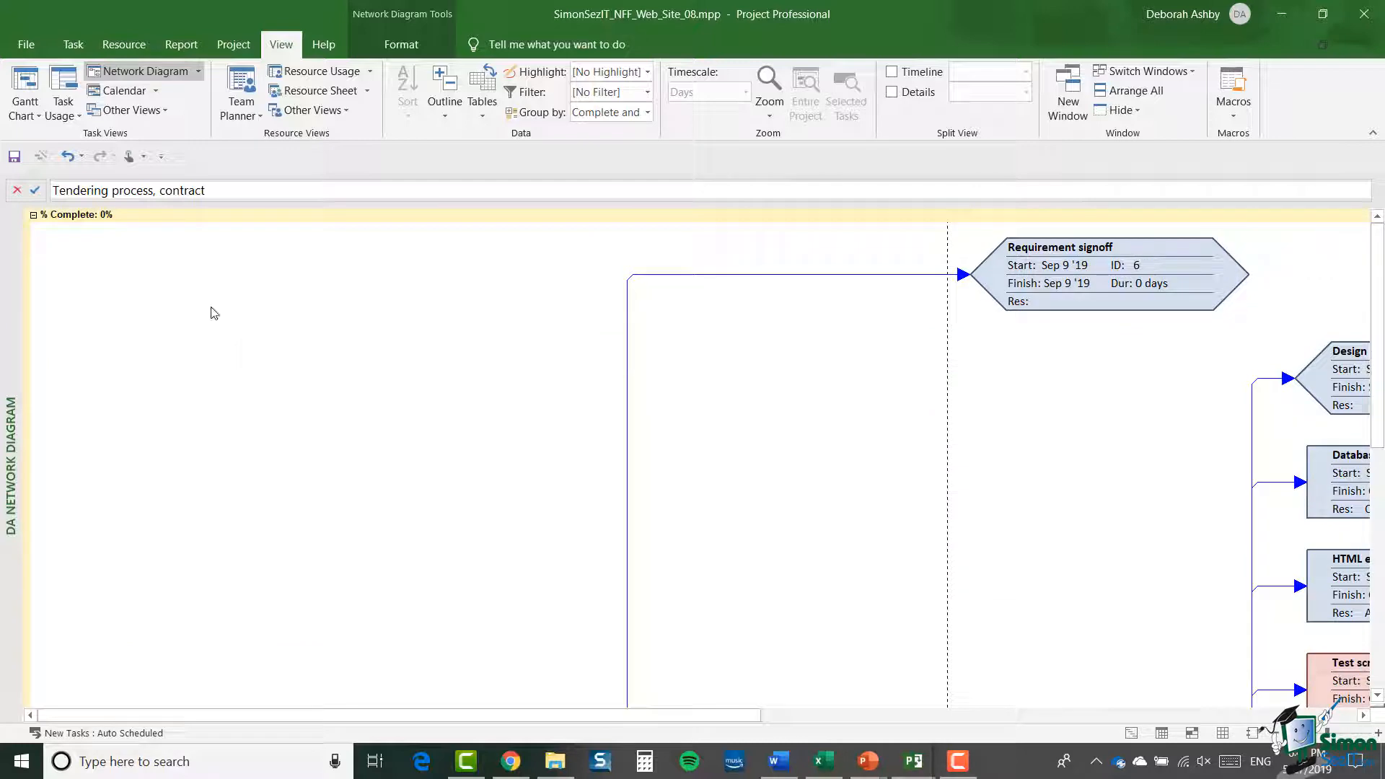
pyautogui.scroll(-5, 466, 464)
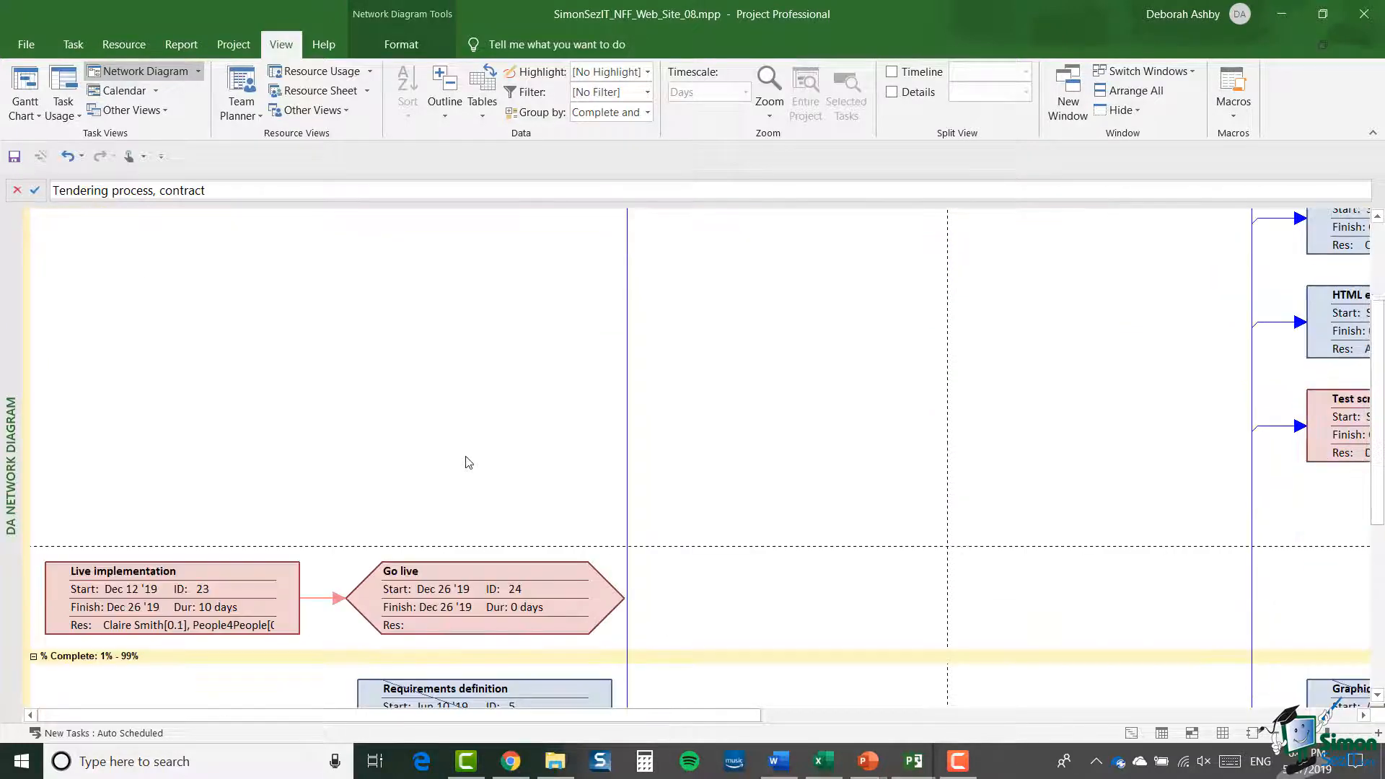
pyautogui.scroll(-3, 468, 463)
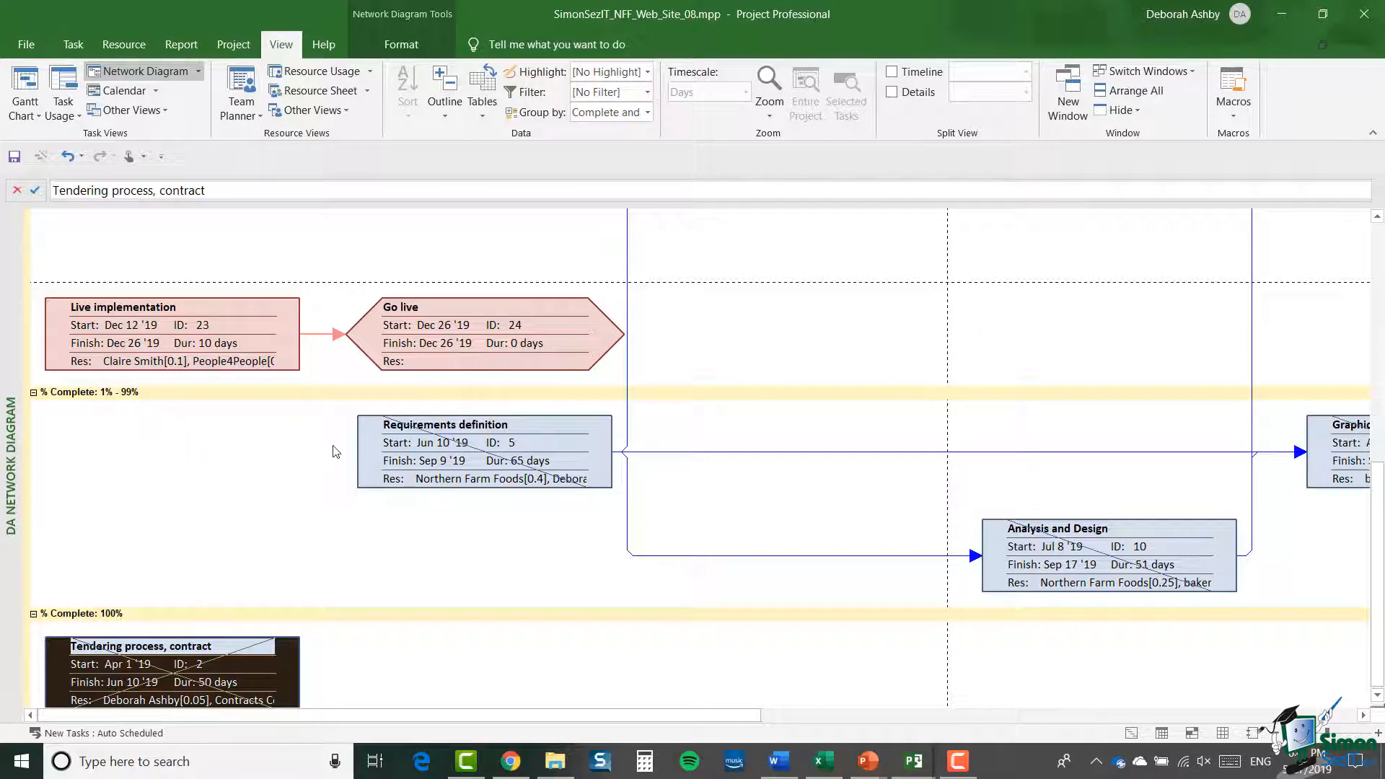
pyautogui.scroll(-3, 334, 451)
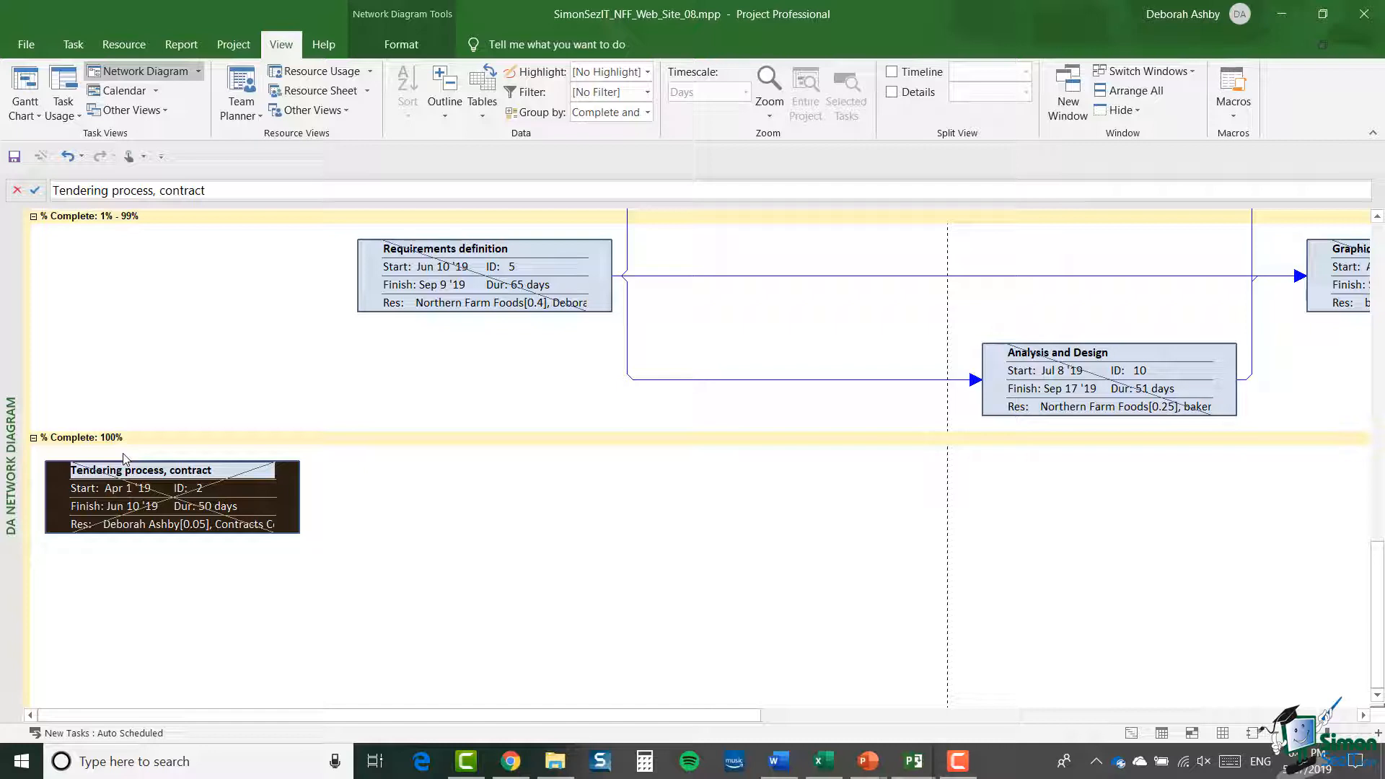
# Start defining a new combination view and name it "DA Combination View".
pyautogui.click(162, 111)
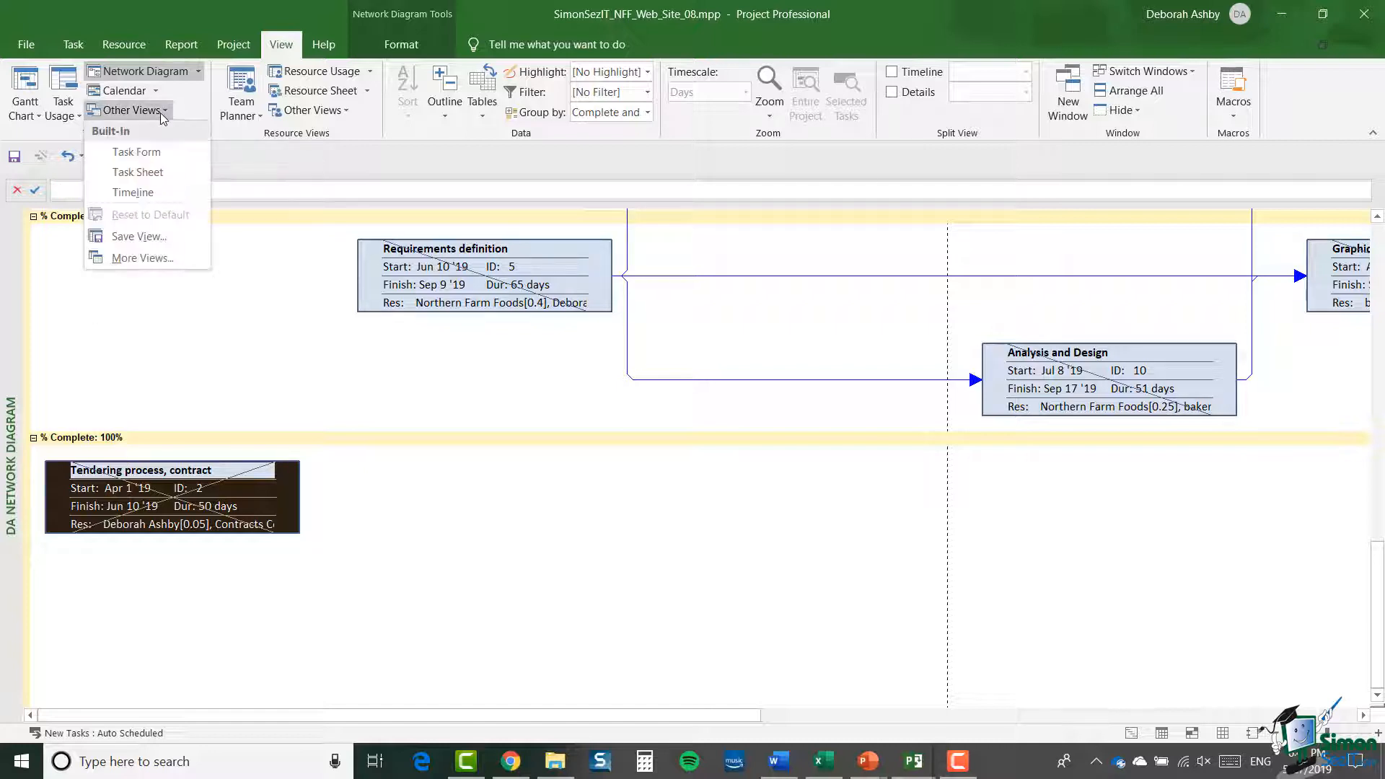
pyautogui.click(144, 257)
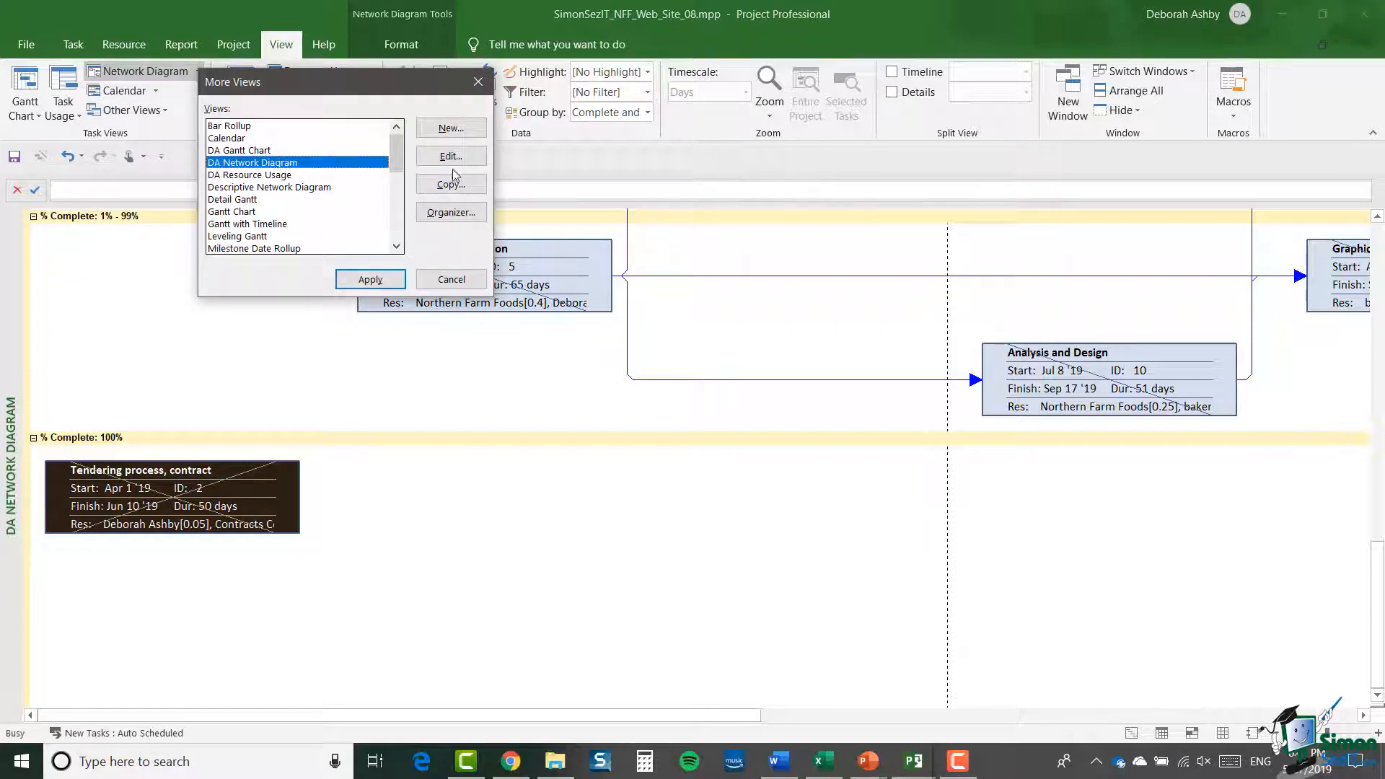
pyautogui.click(451, 129)
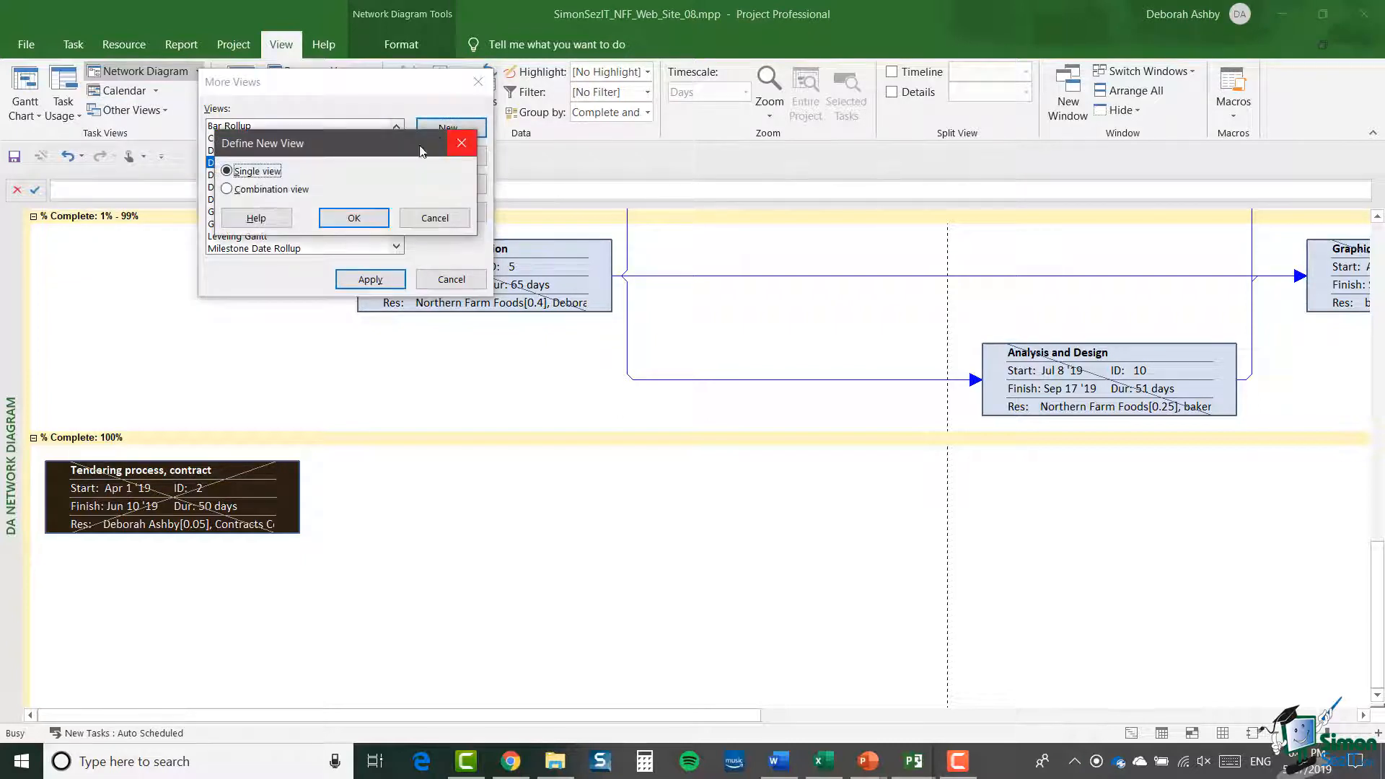
pyautogui.click(228, 191)
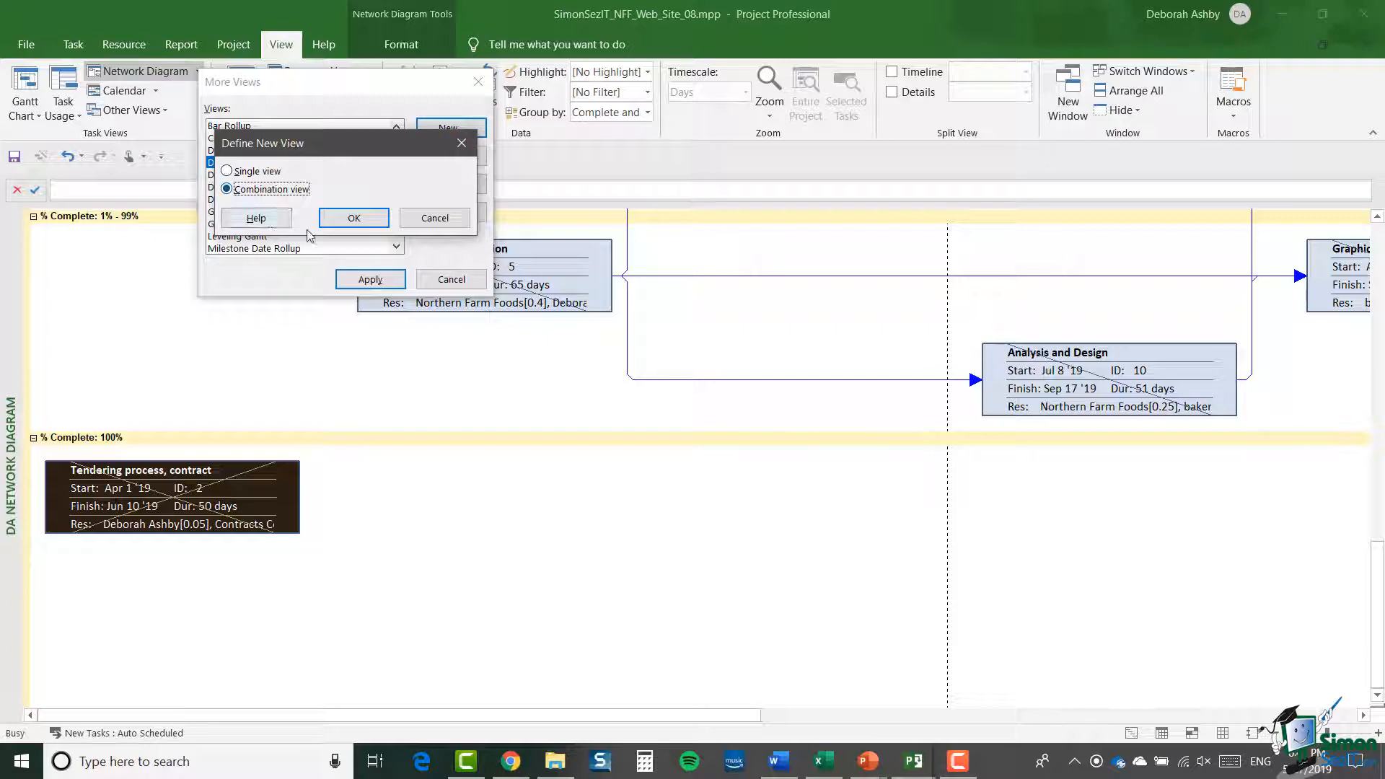
pyautogui.click(359, 218)
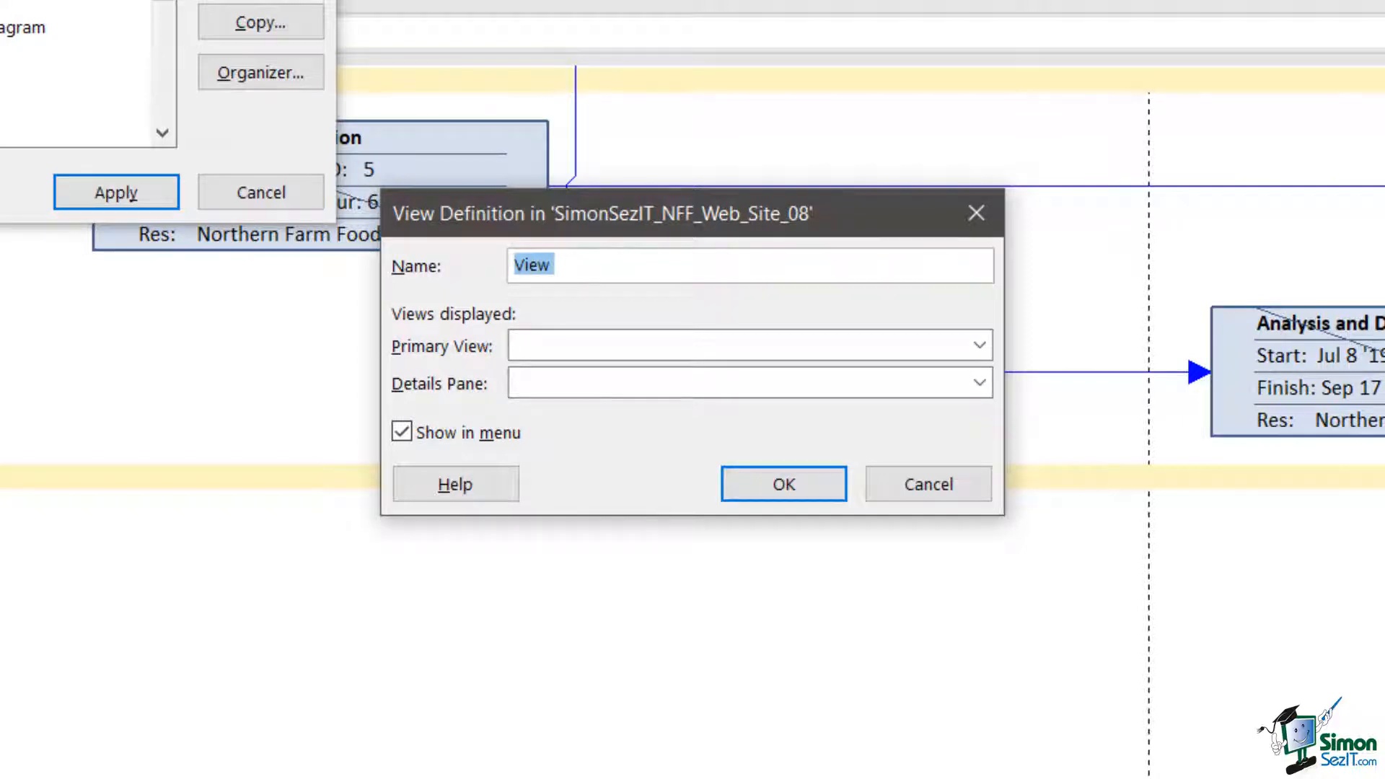
pyautogui.write('DA Com')
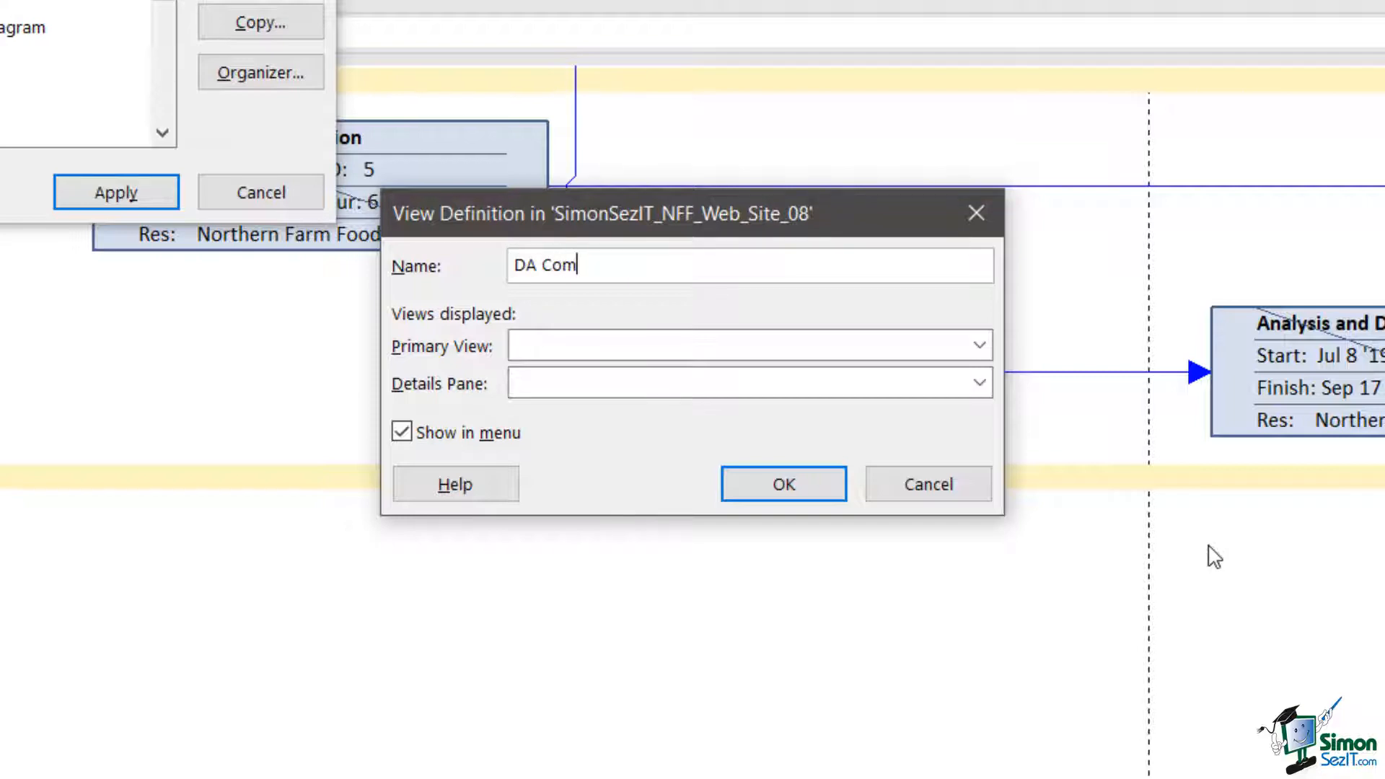
pyautogui.write('bination View')
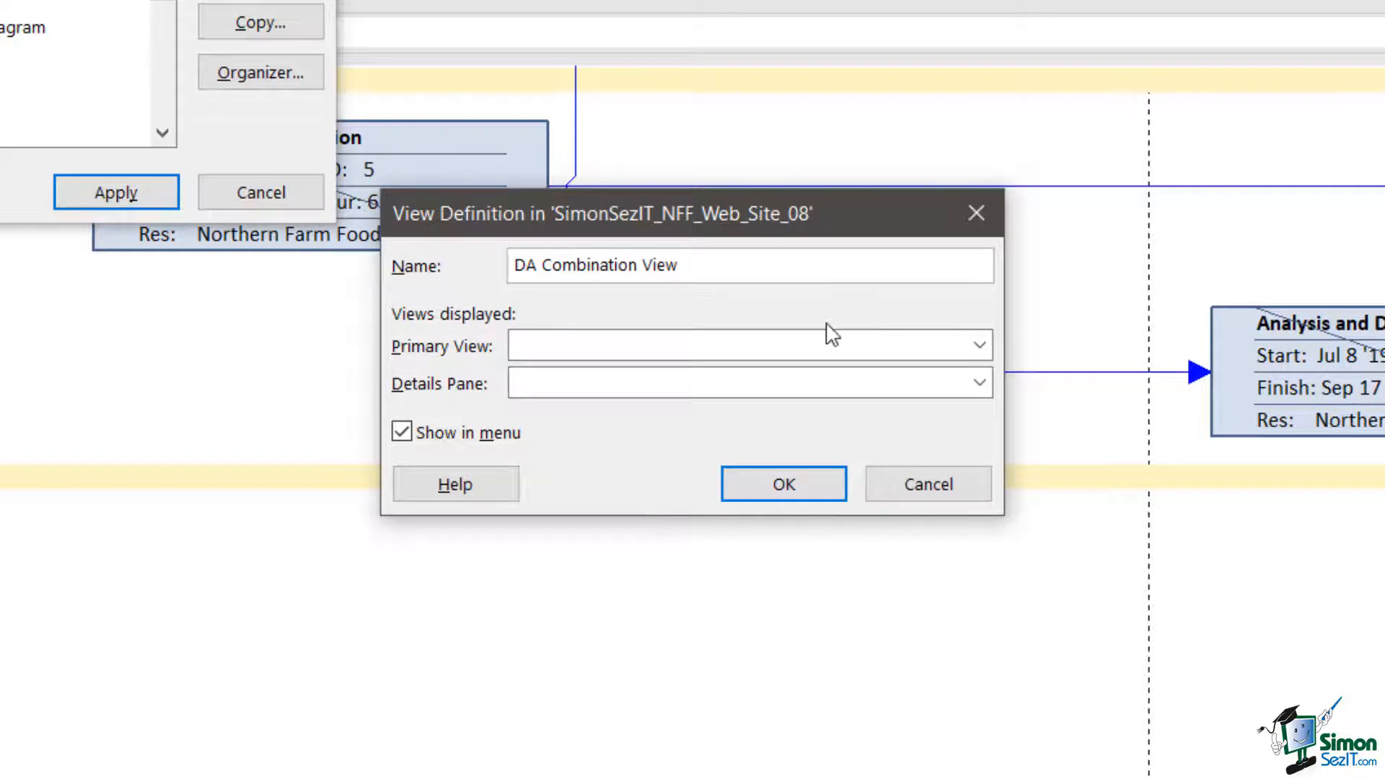
# Set the combination view's primary view to DA Gantt Chart and its details pane to Task Form.
pyautogui.click(987, 344)
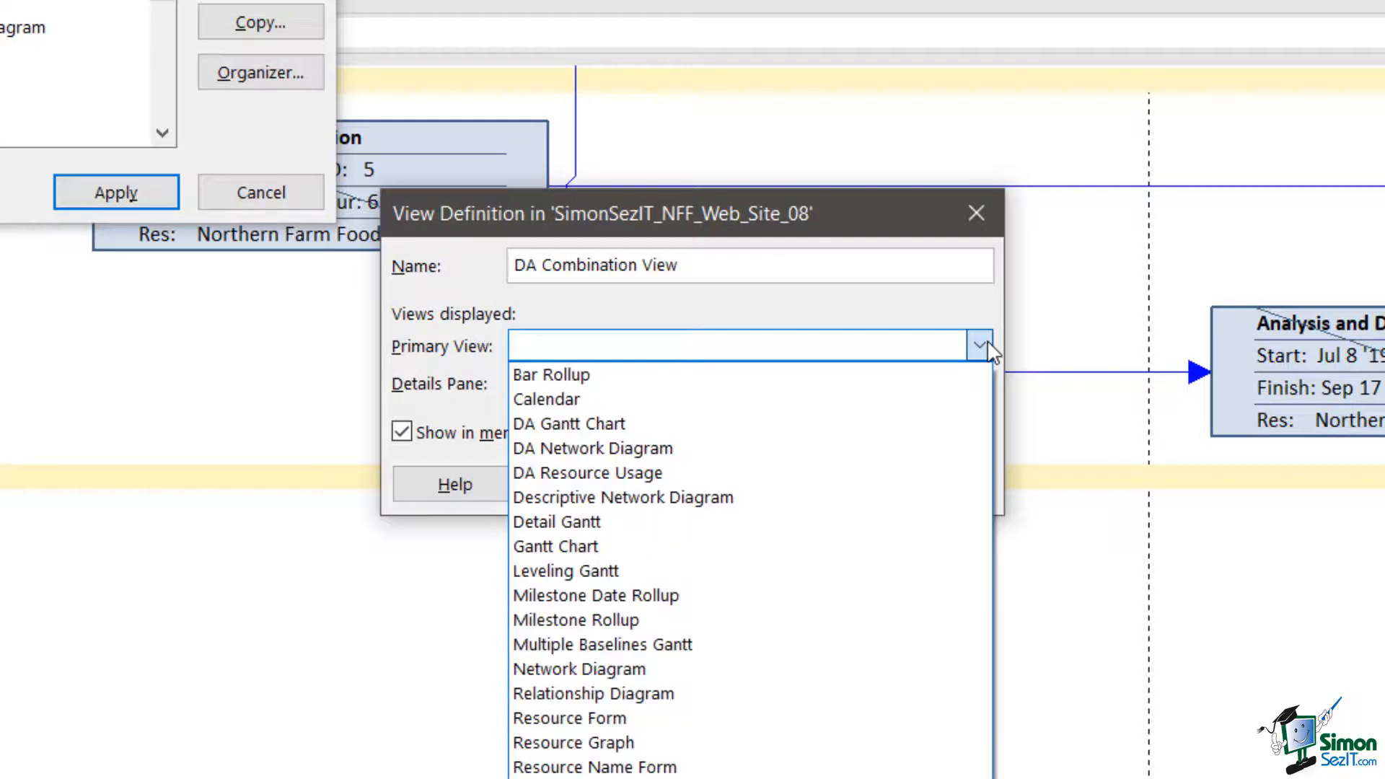
pyautogui.click(600, 426)
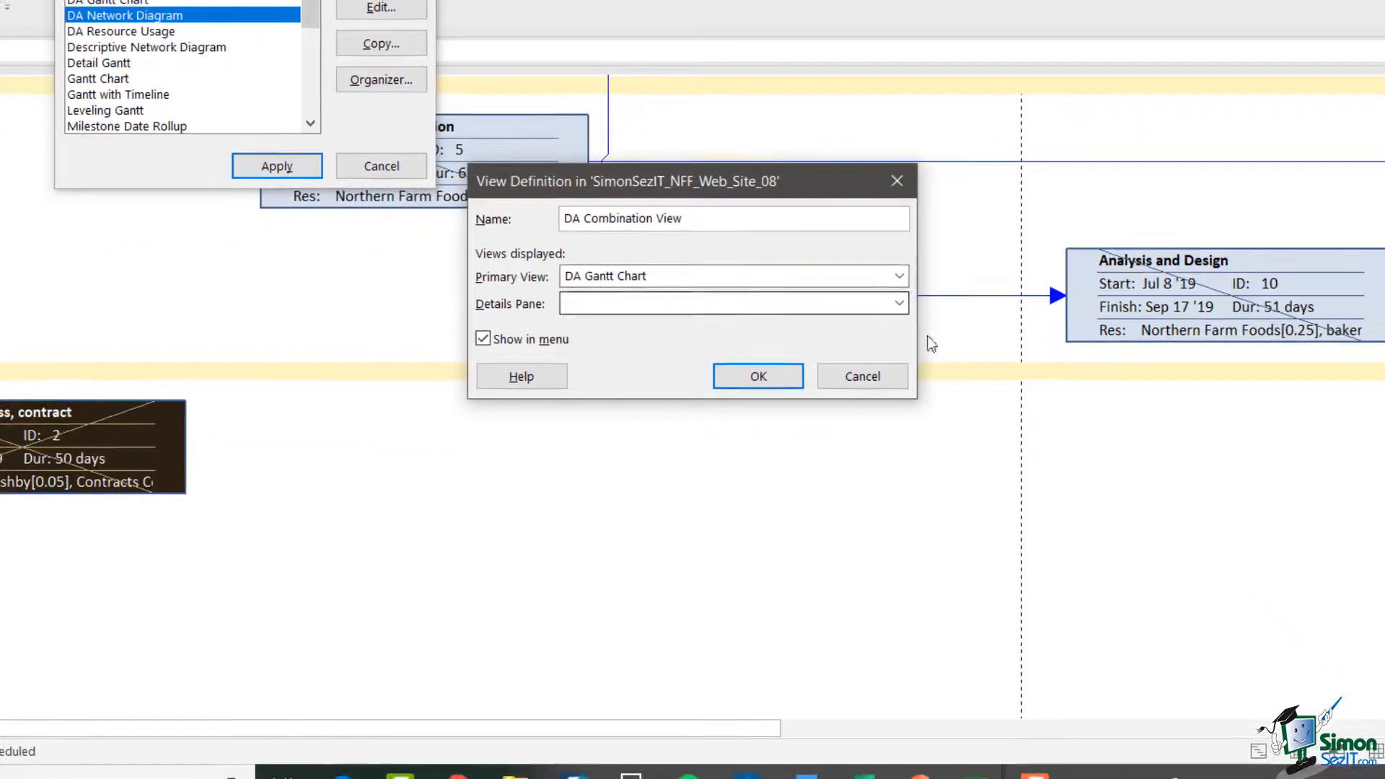
pyautogui.click(961, 365)
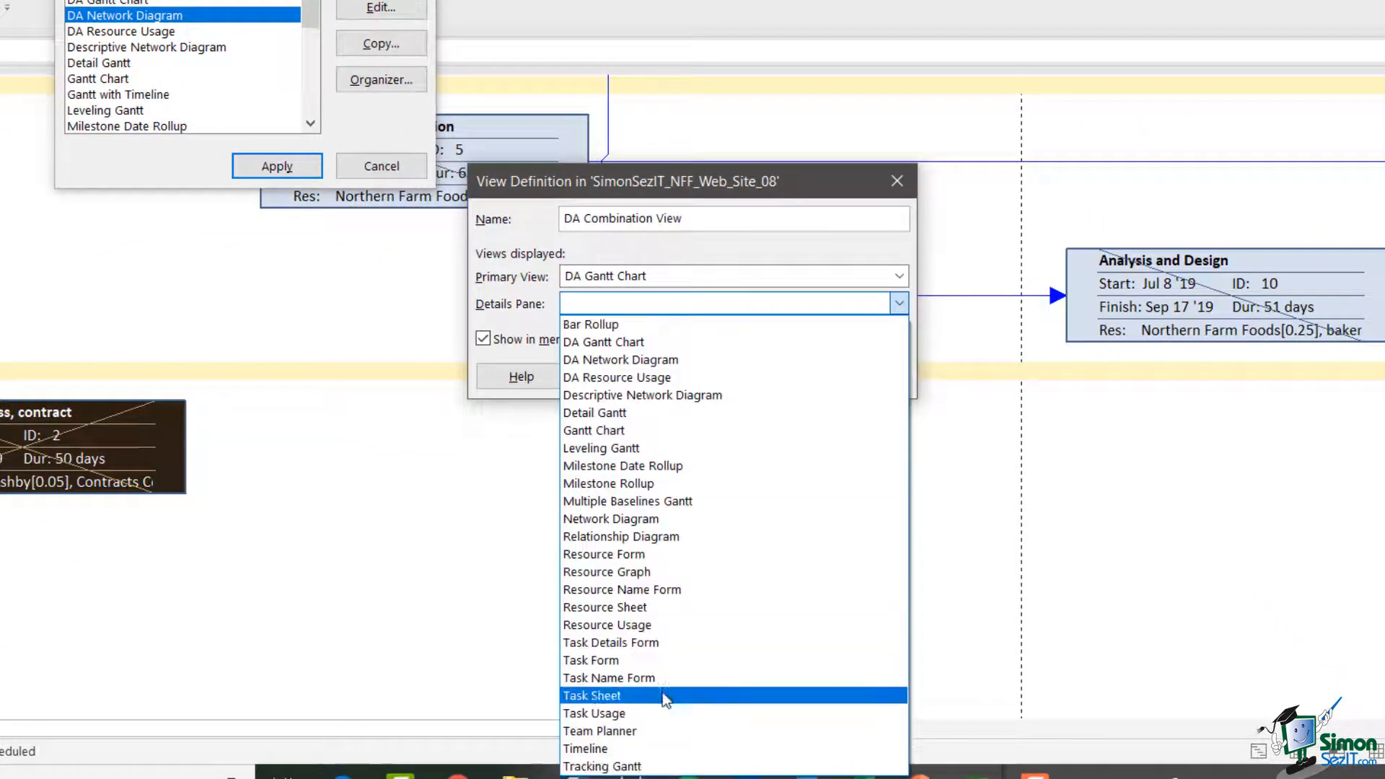
pyautogui.click(659, 660)
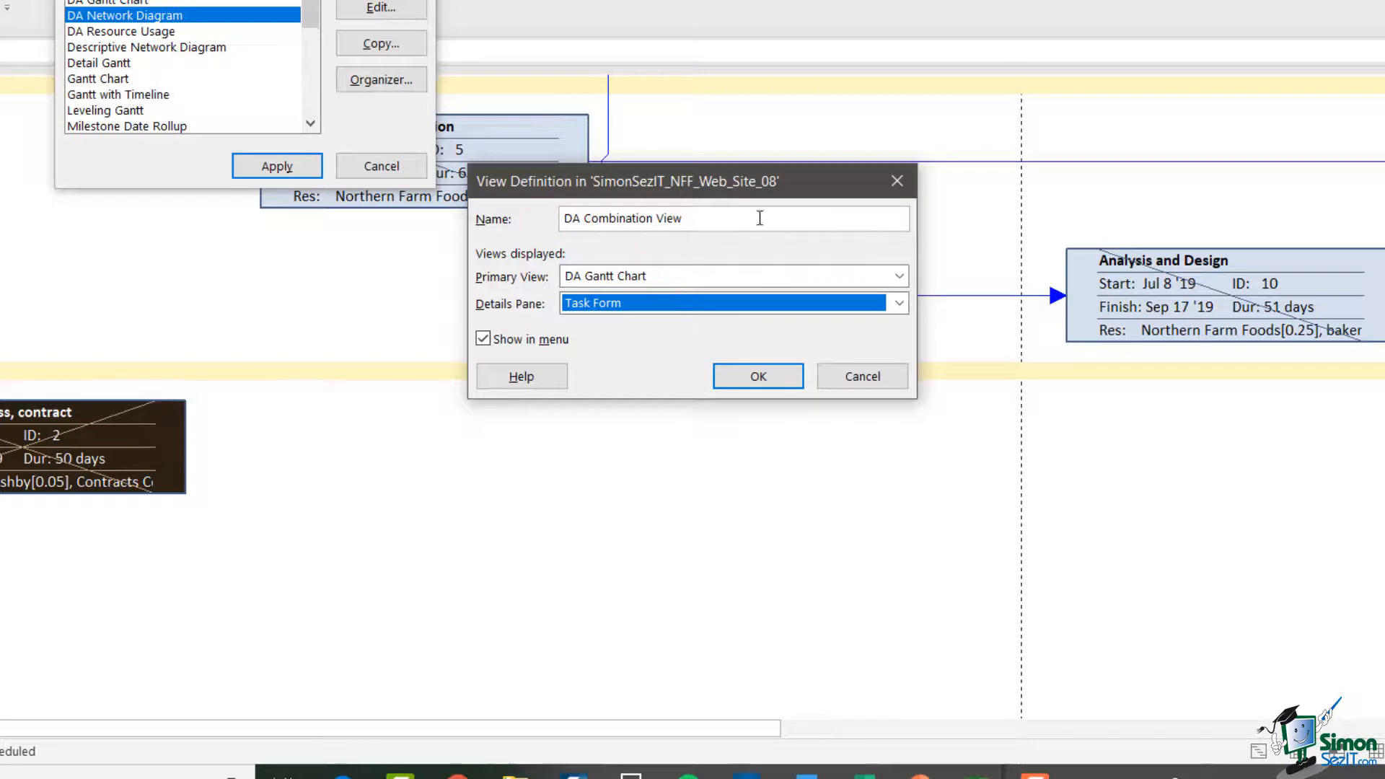
pyautogui.click(900, 303)
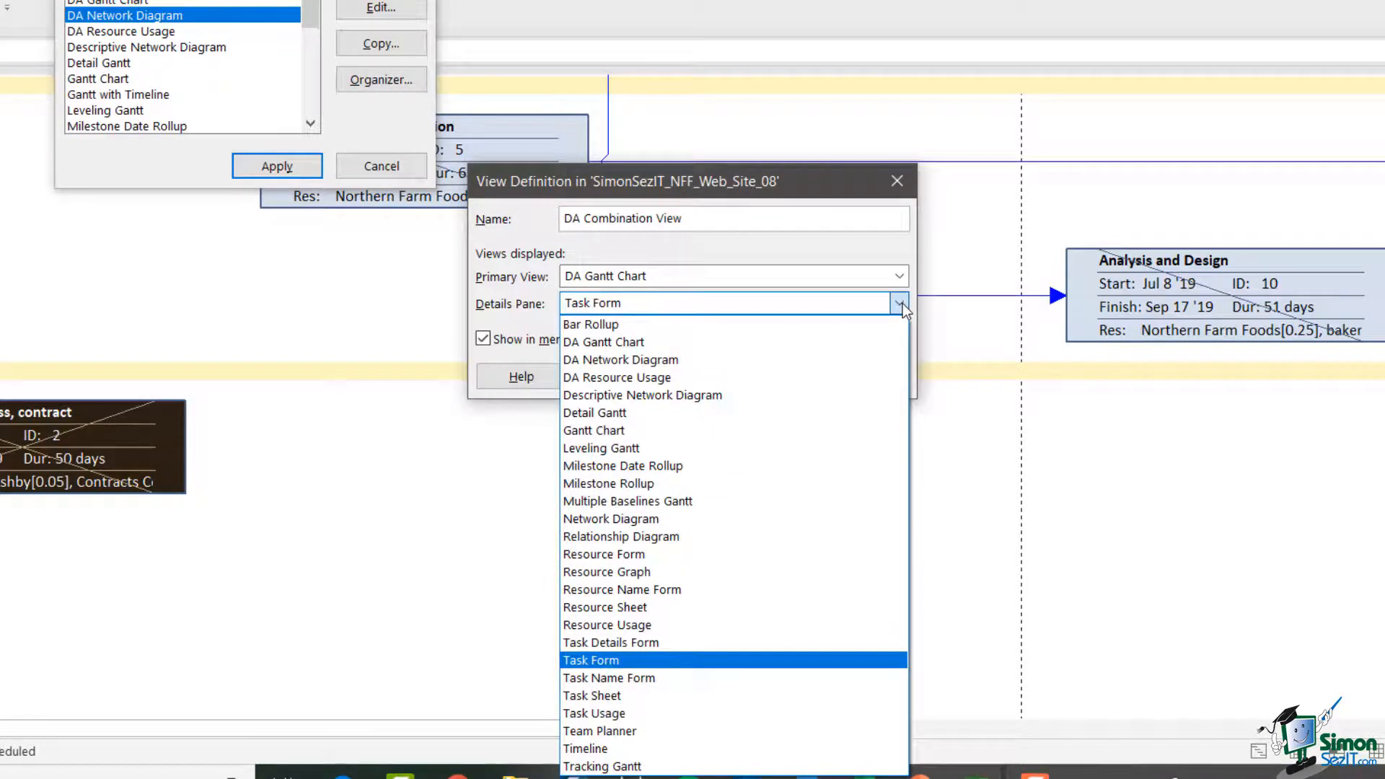
pyautogui.click(837, 251)
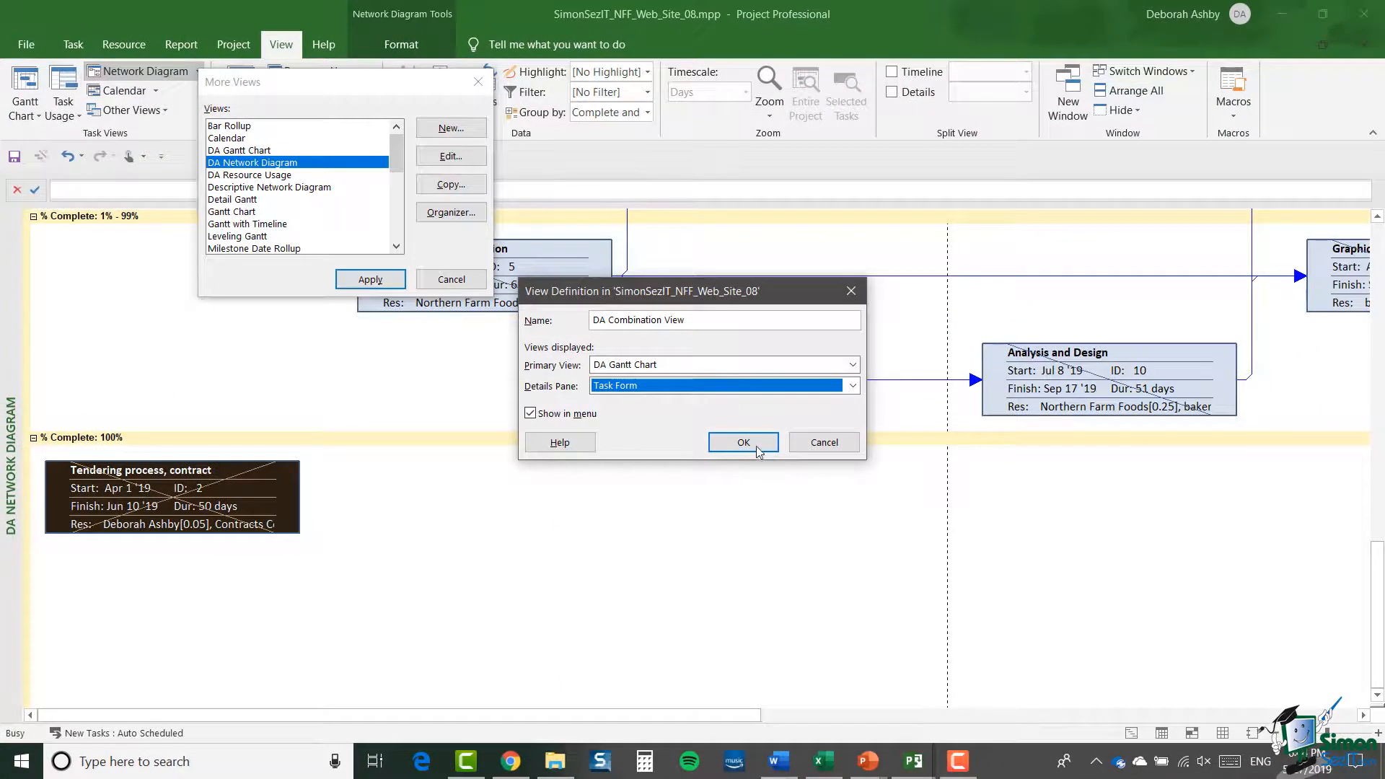
# Save the combination view definition and apply DA Combination View to the project.
pyautogui.click(774, 378)
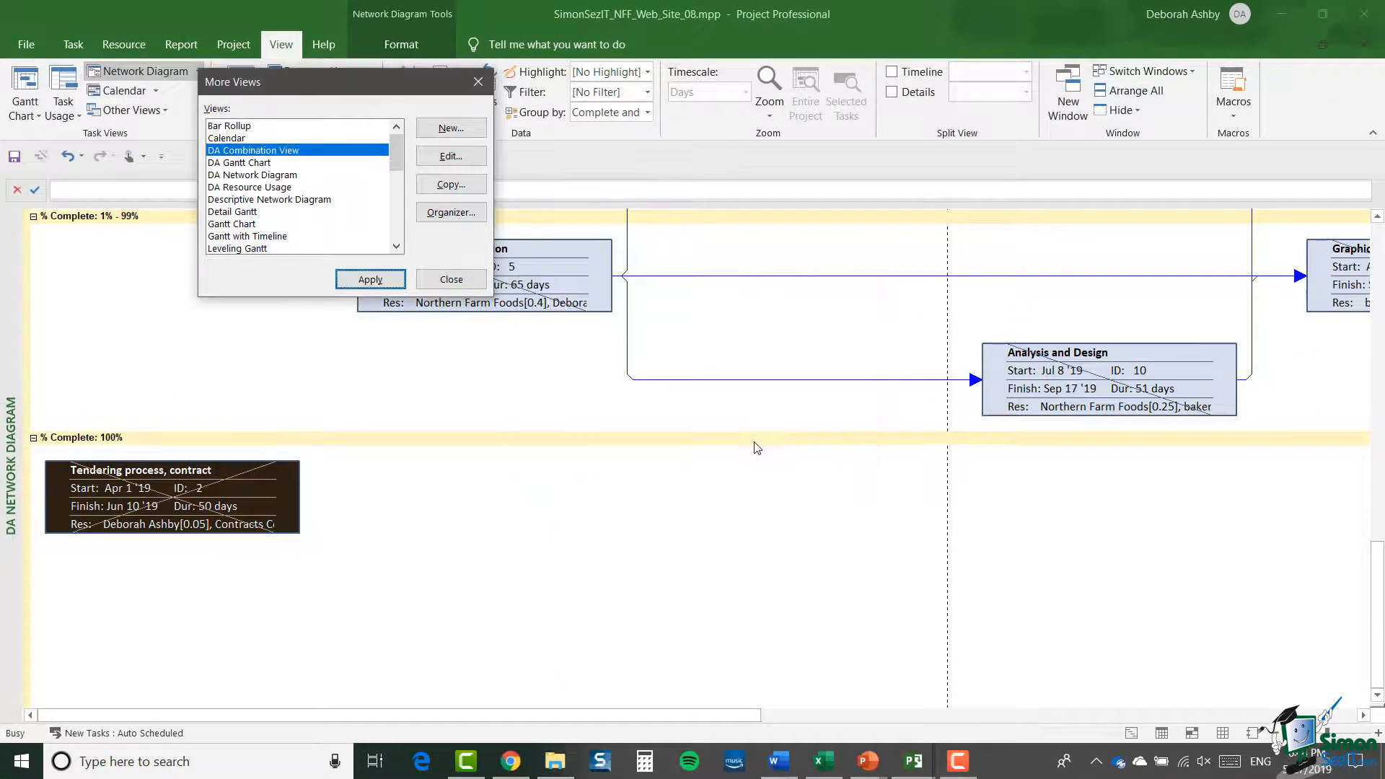
pyautogui.click(389, 279)
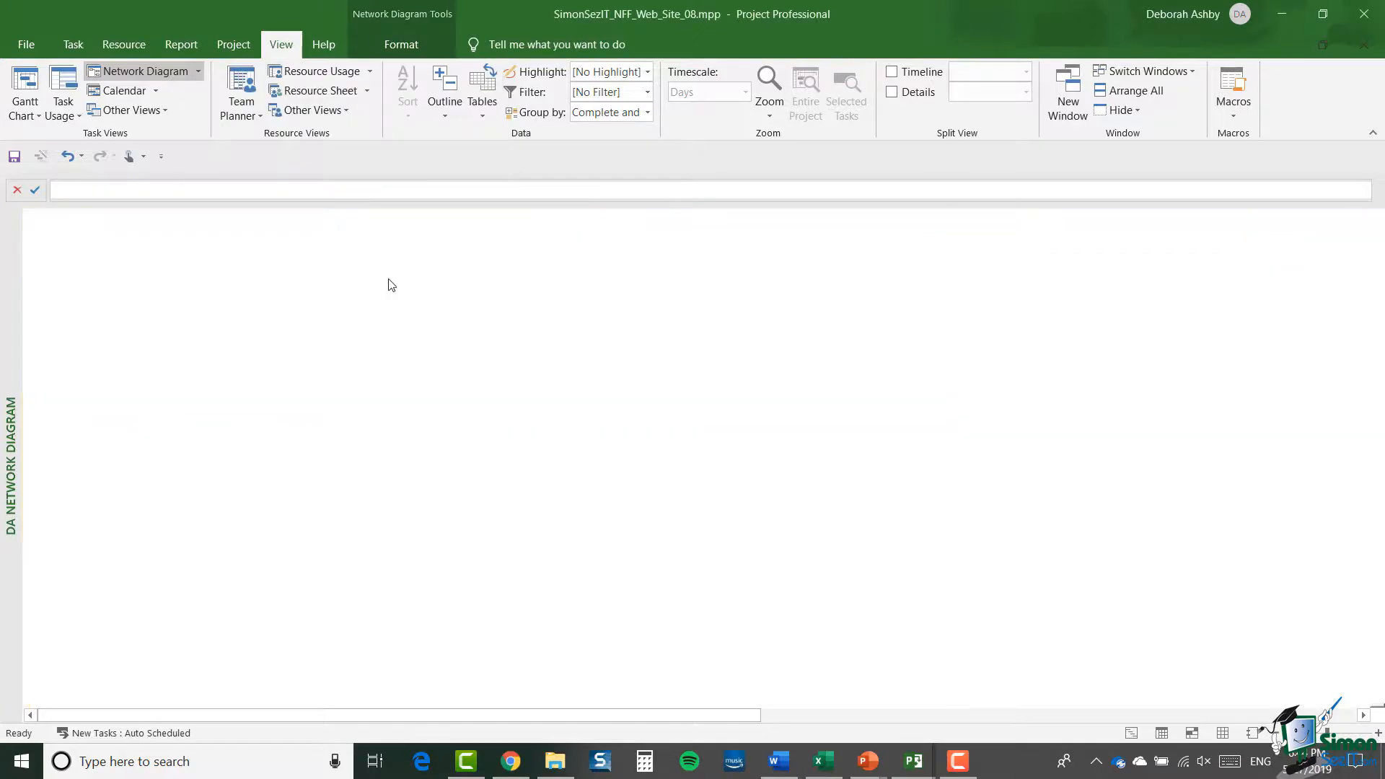